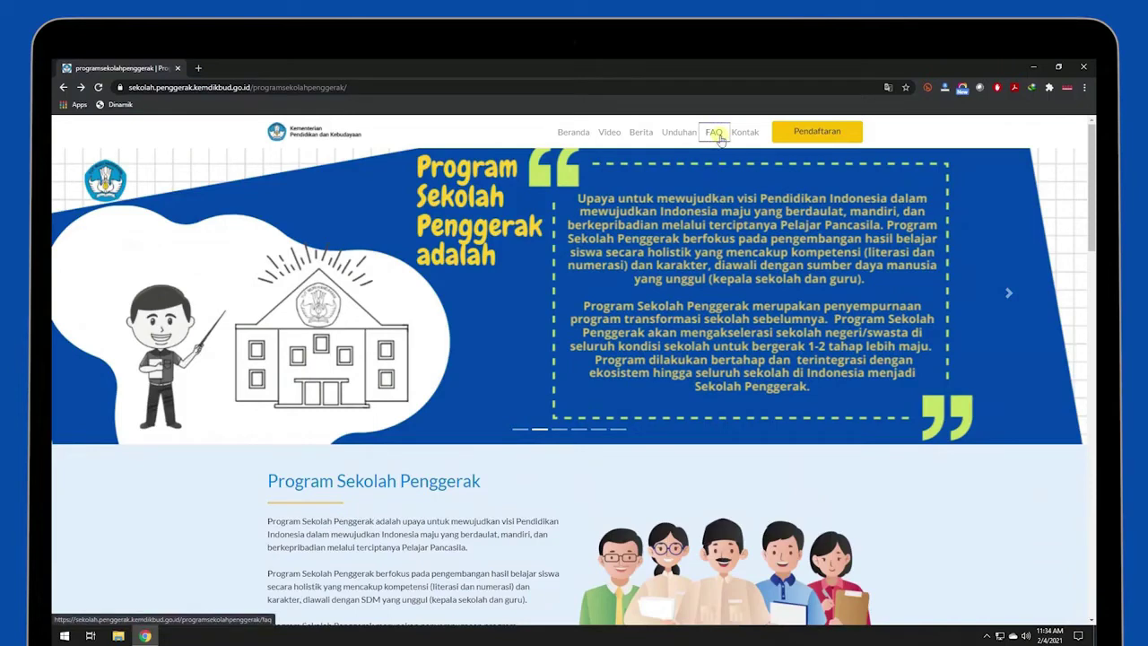
View the first two answers on the FAQ page and the Unduhan page of important documents.
left_click(714, 133)
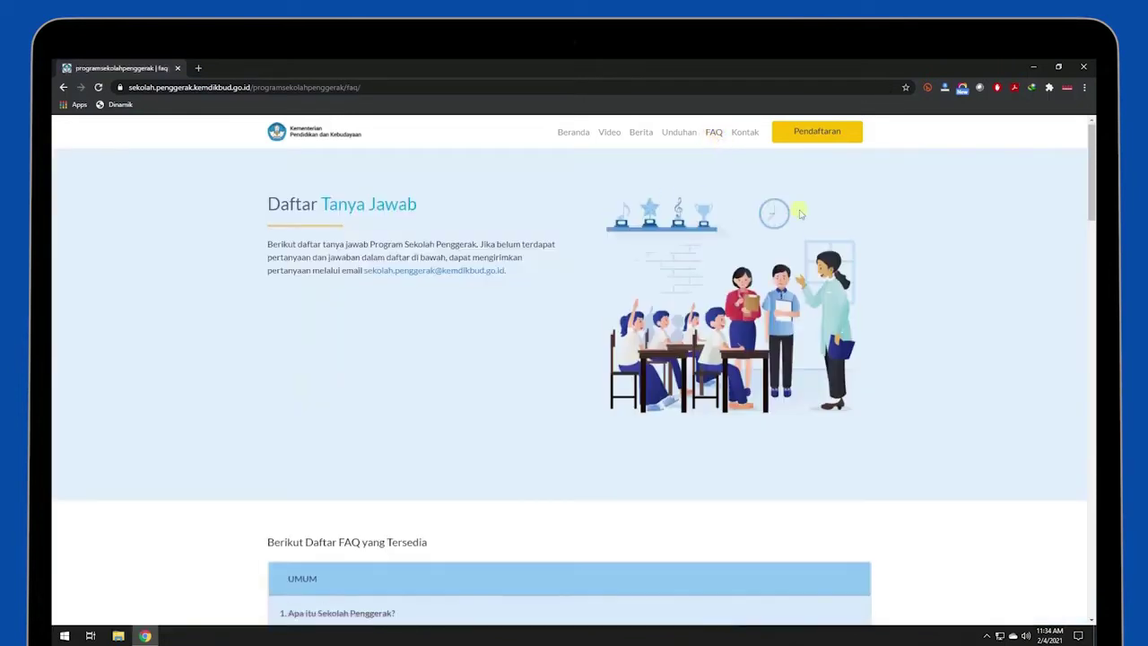
scroll(993, 302, "down", 5)
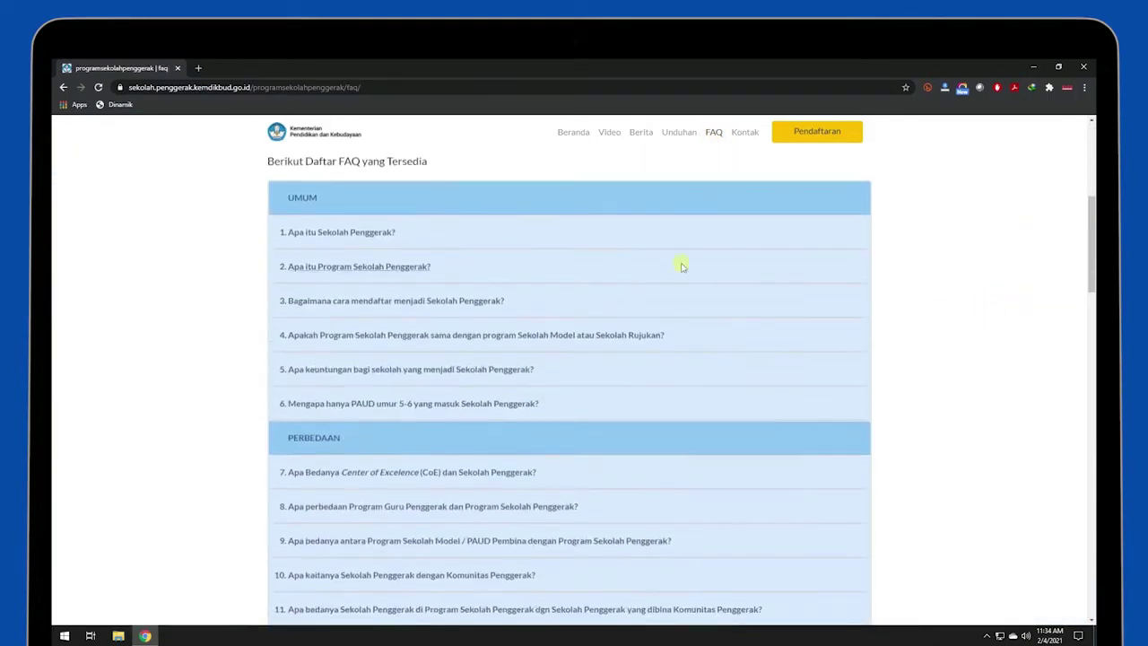
left_click(550, 233)
left_click(520, 340)
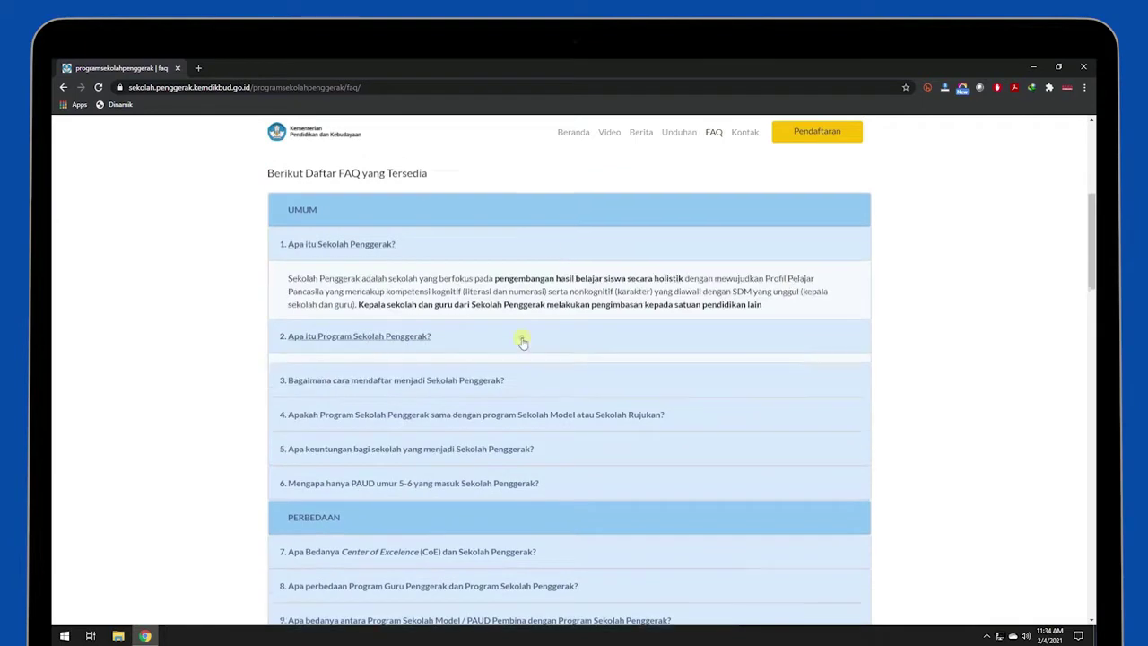
scroll(671, 215, "up", 5)
left_click(688, 143)
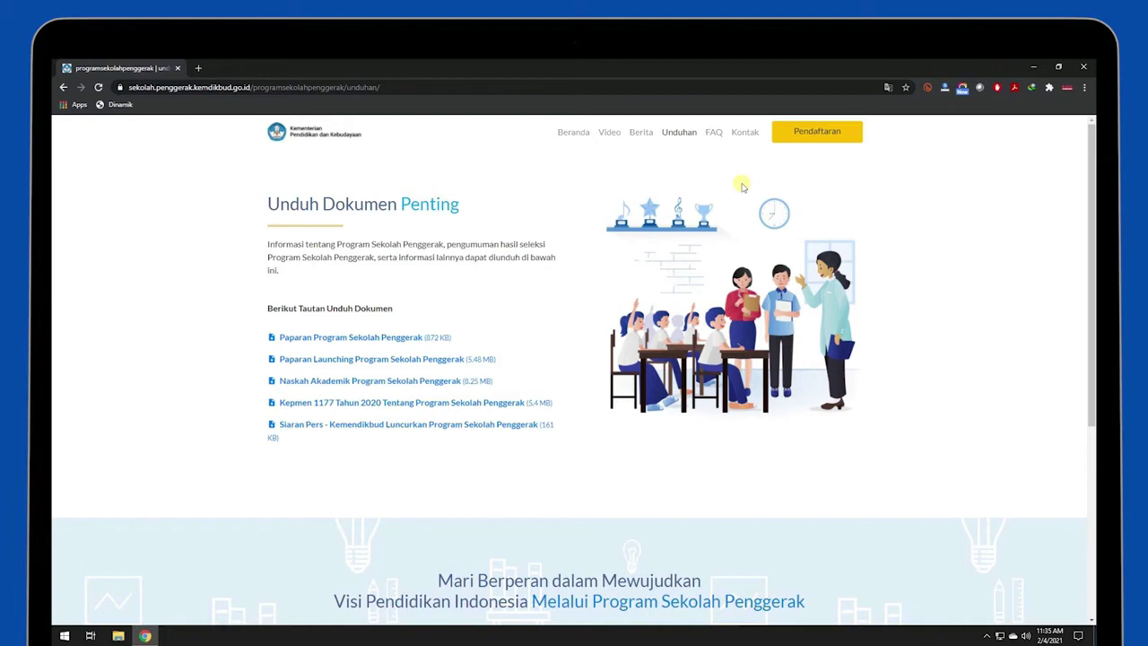
Open the program registration and continue with the role Peserta - Kepala Sekolah.
left_click(853, 145)
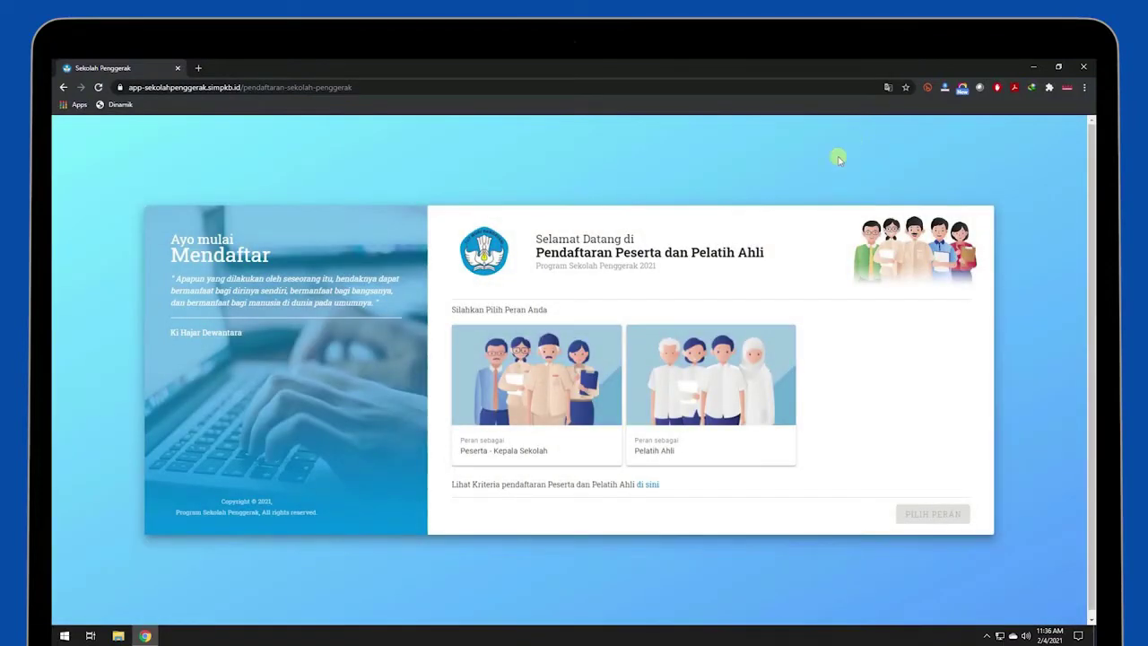
left_click(584, 362)
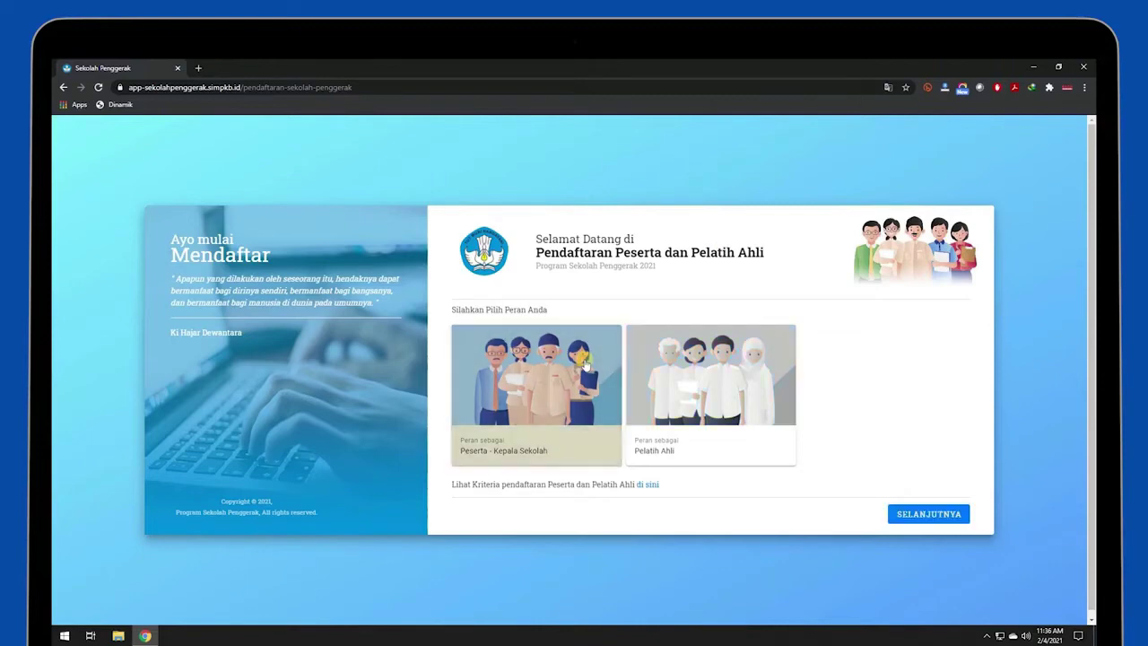
left_click(925, 516)
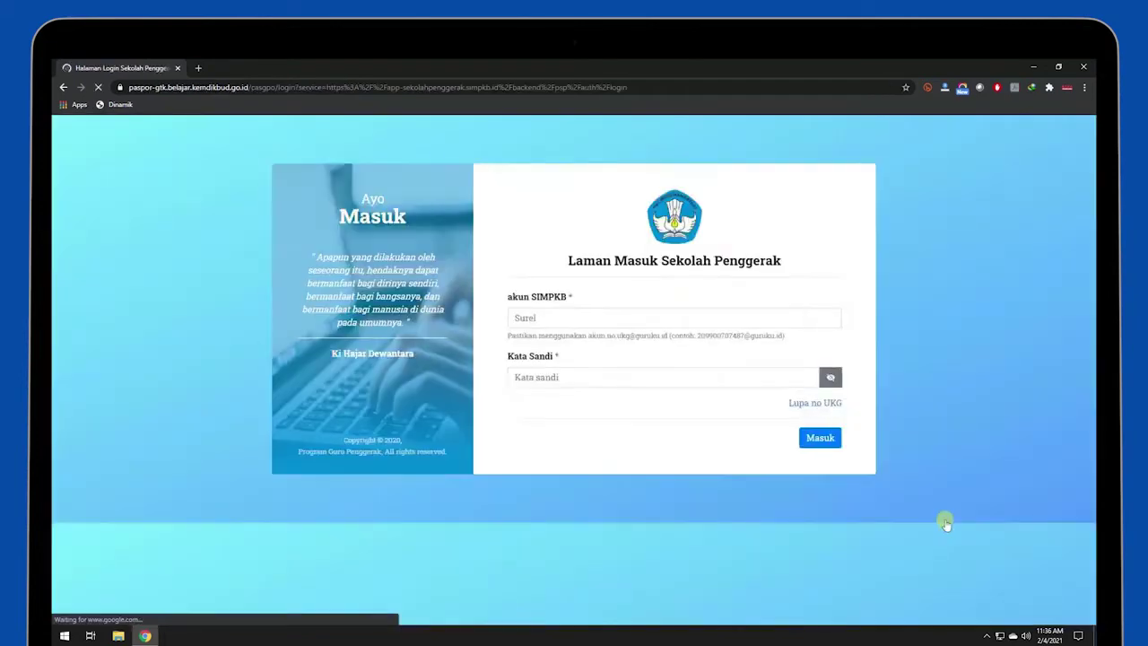
Sign in to Sekolah Penggerak with the SIMPKB account and its password.
left_click(733, 316)
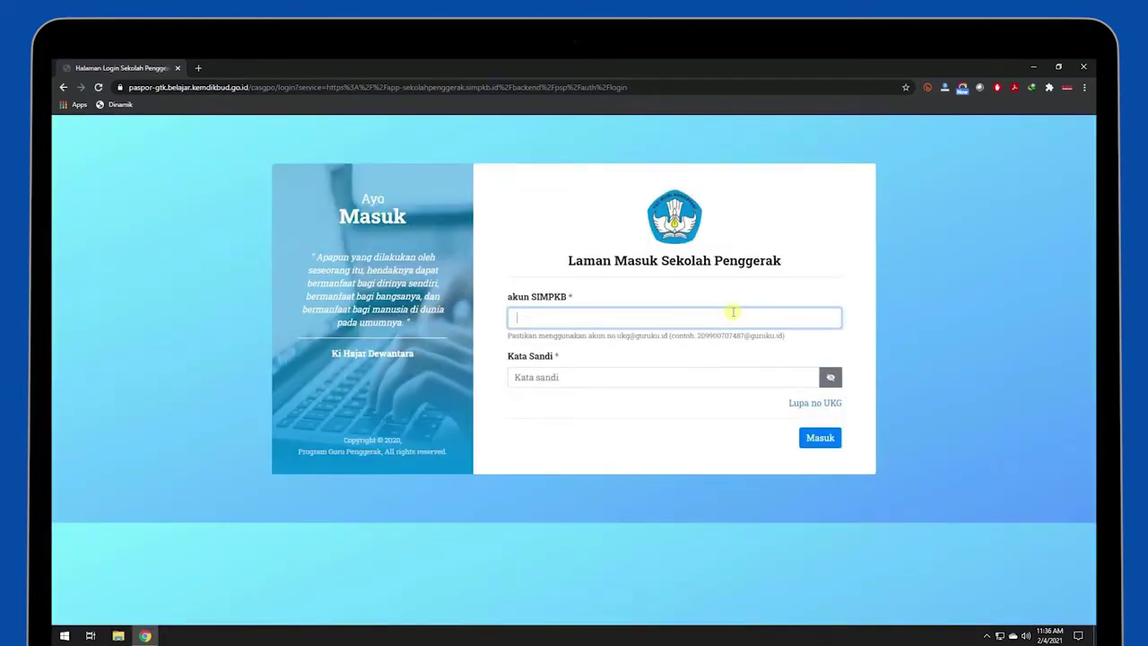
key("ctrl+v")
left_click(691, 376)
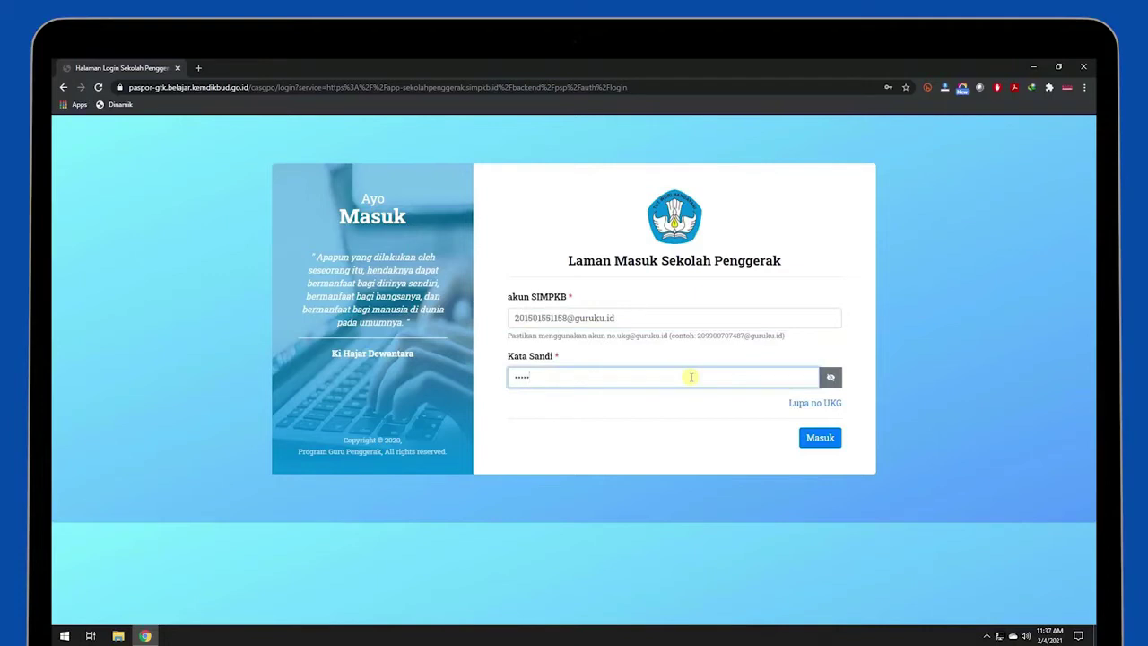
left_click(833, 443)
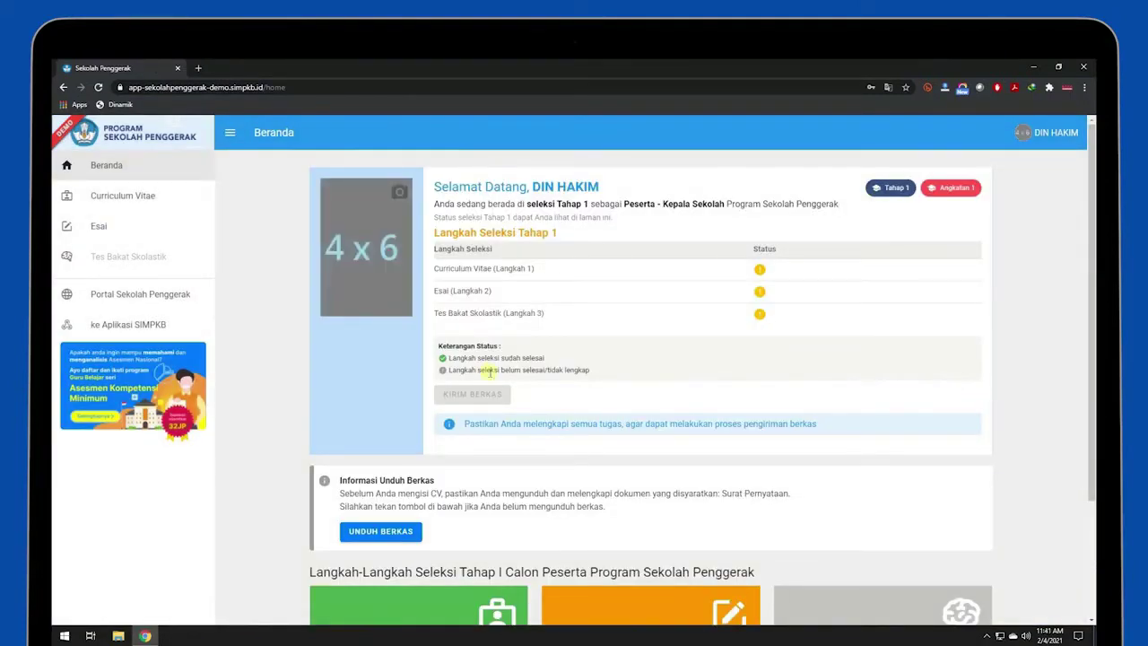
Start the Curriculum Vitae stage, agreeing to the declaration that all the listed information has been read and understood.
left_click(189, 204)
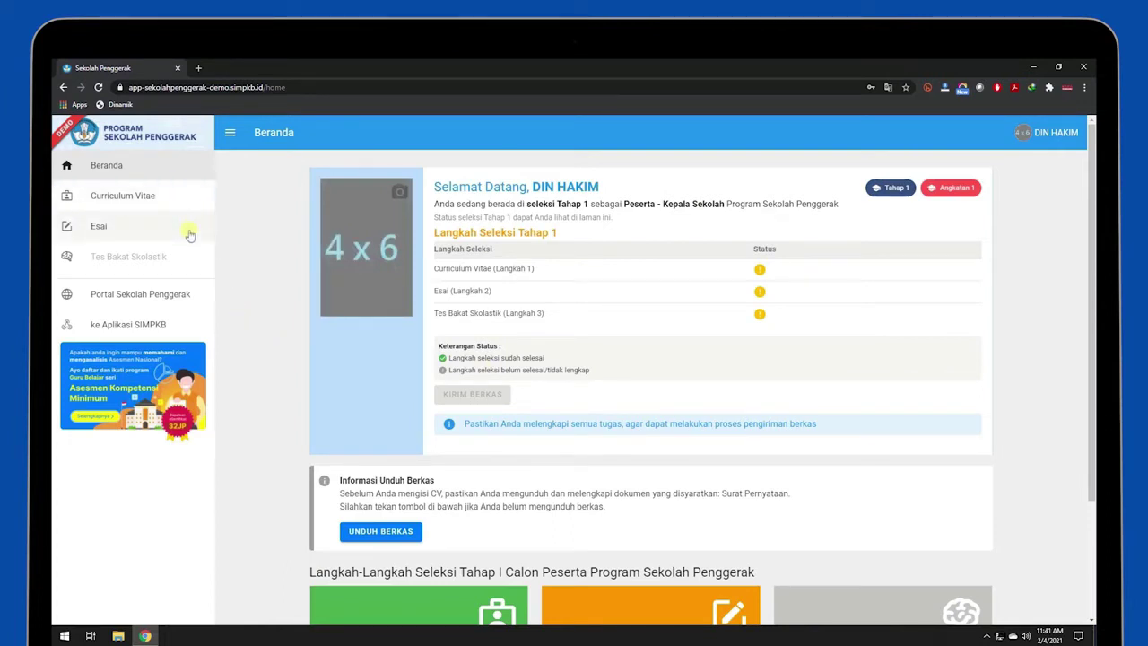
left_click(188, 234)
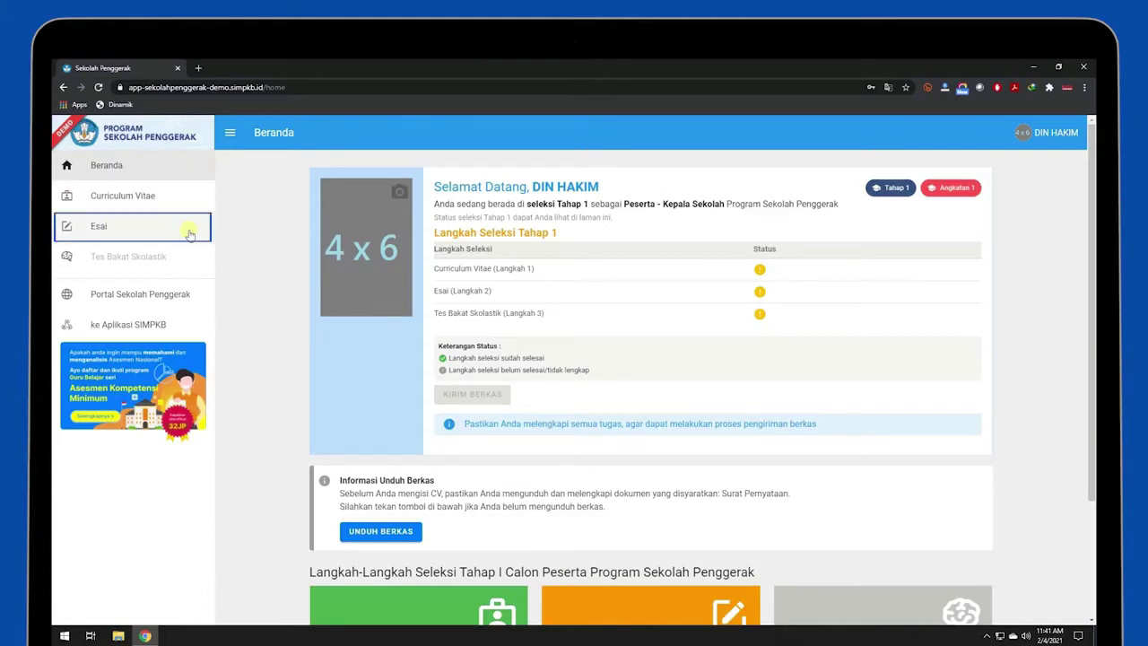
left_click(183, 207)
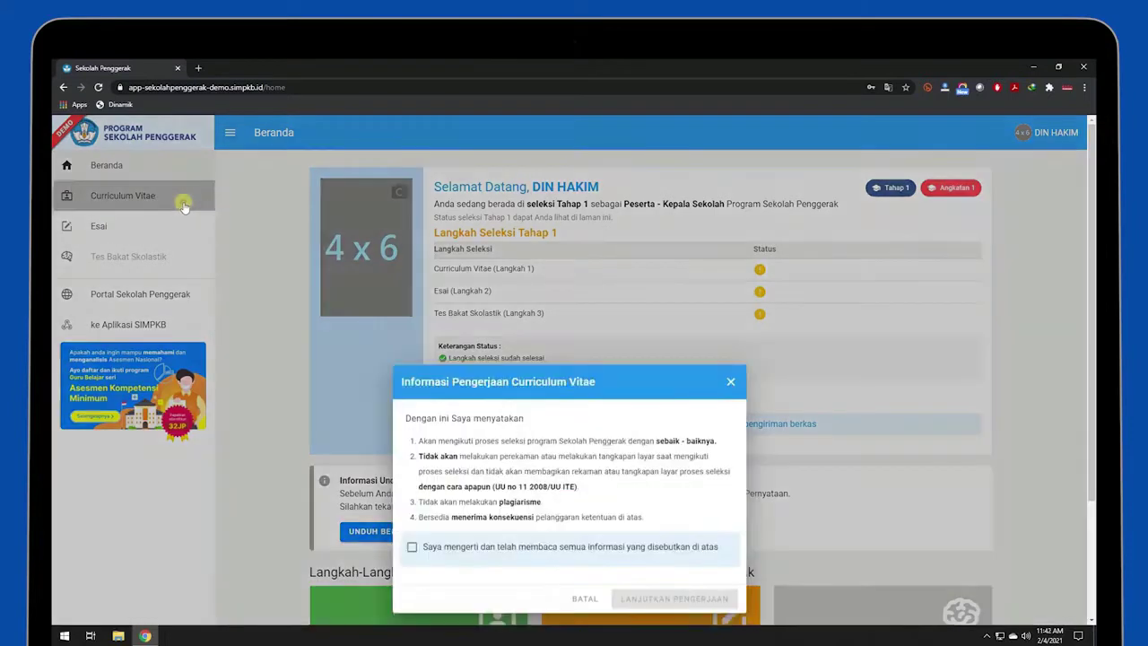
left_click(413, 429)
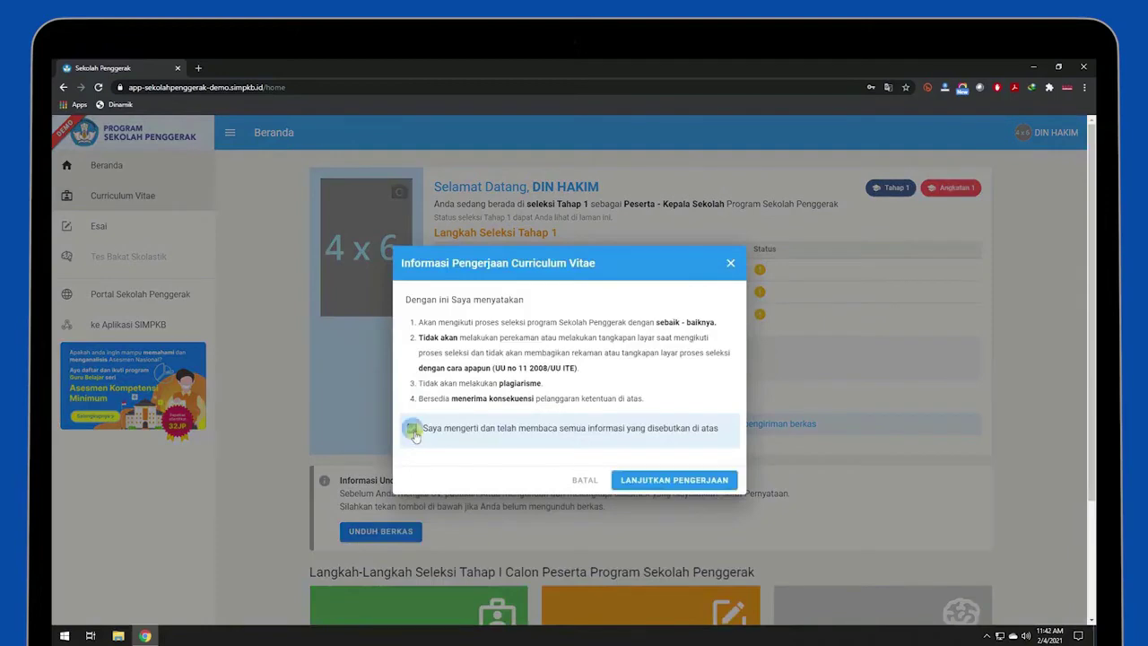
left_click(685, 480)
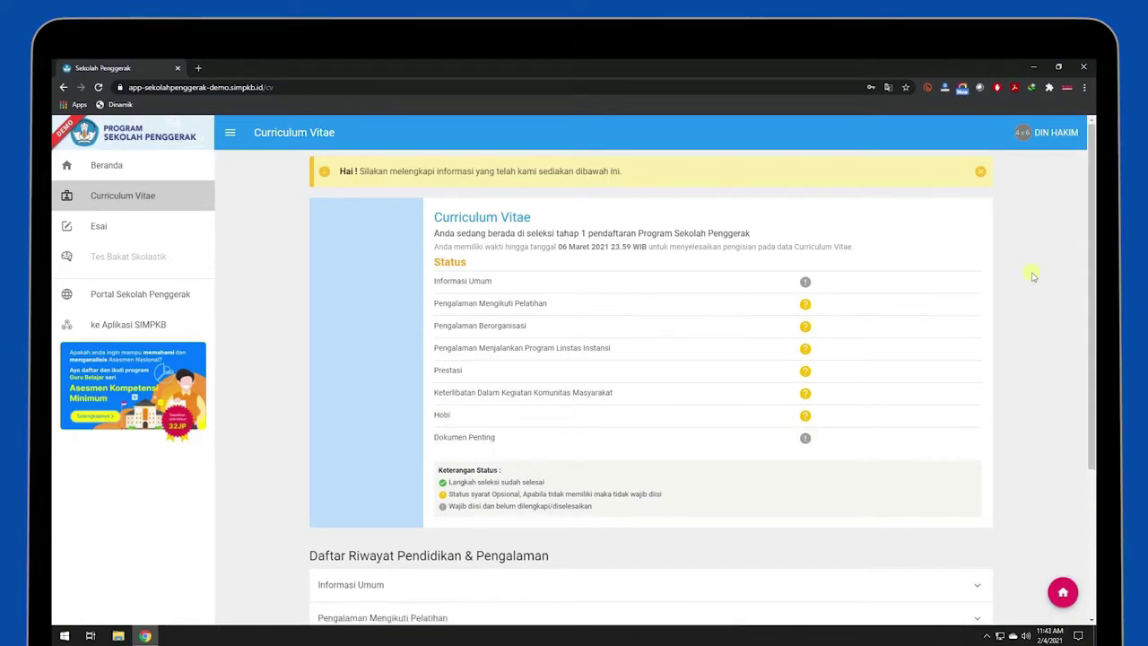
Upload KTP.jpg from the Desktop as the KTP document under Dokumen Penting and save it.
scroll(1032, 277, "down", 3)
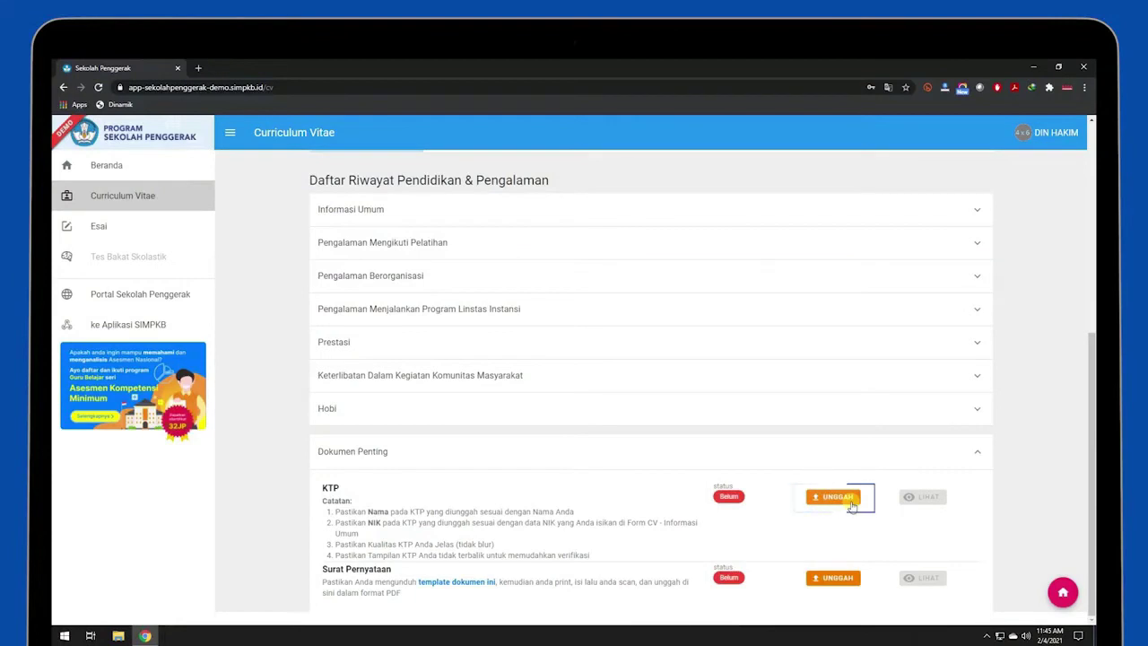
left_click(851, 502)
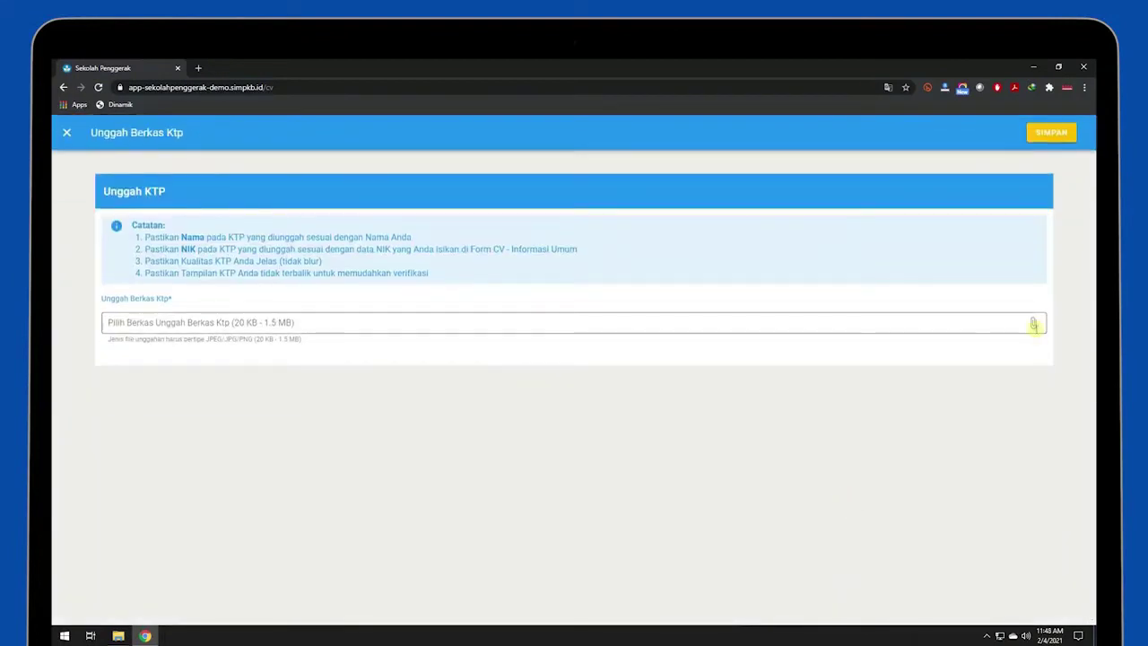
left_click(1033, 323)
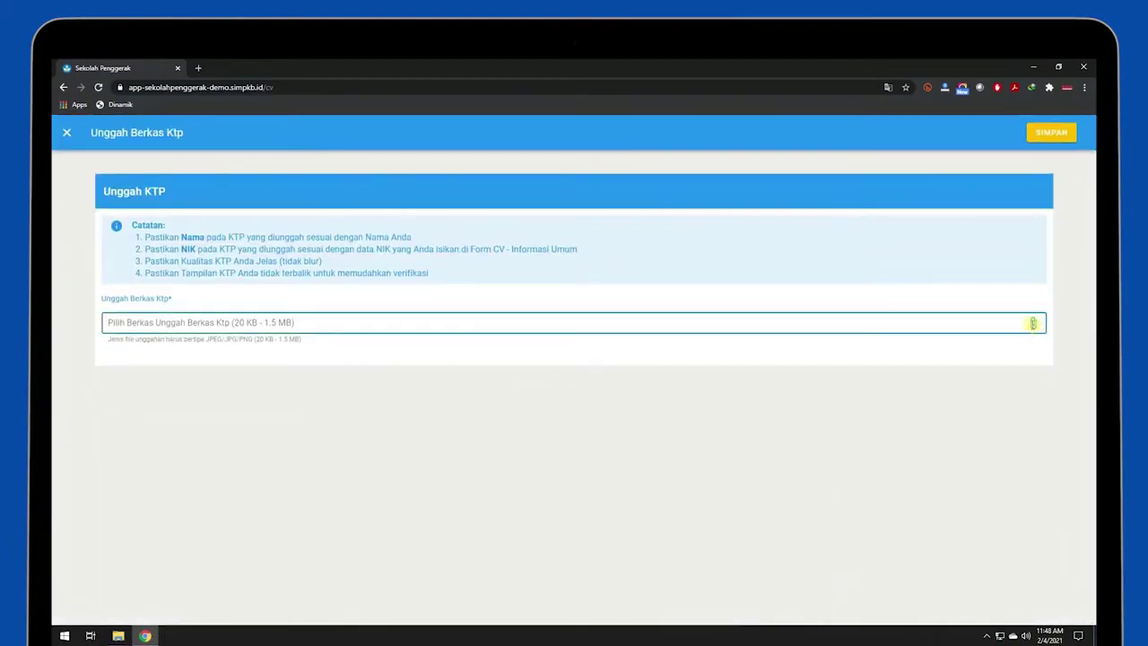
left_click(457, 324)
left_click(179, 152)
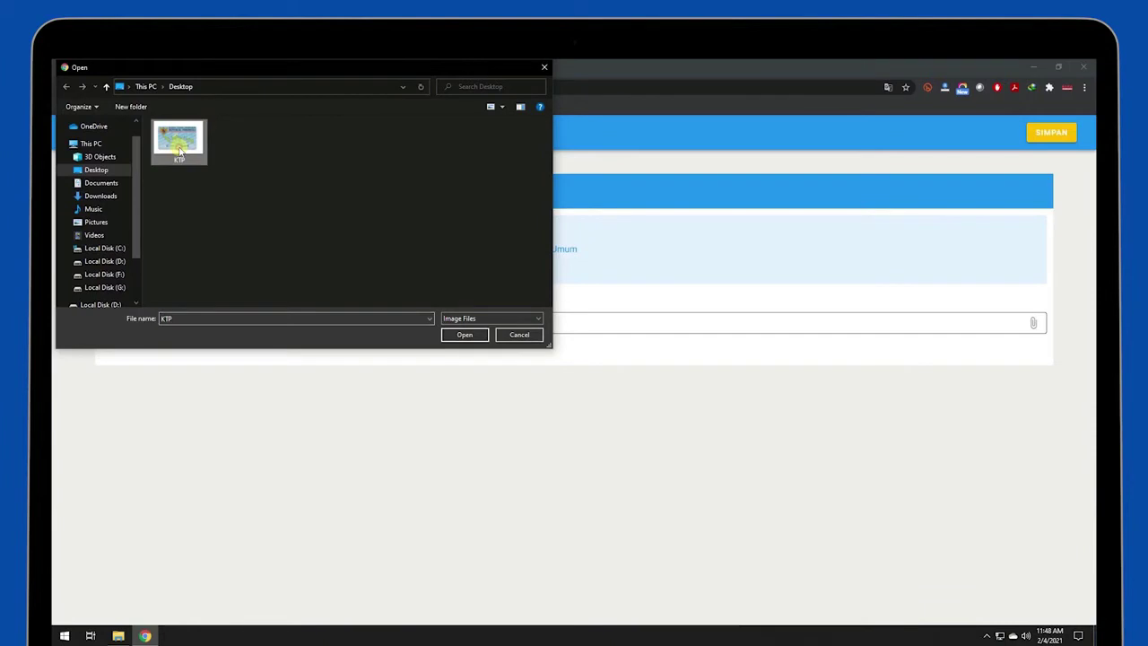
left_click(456, 333)
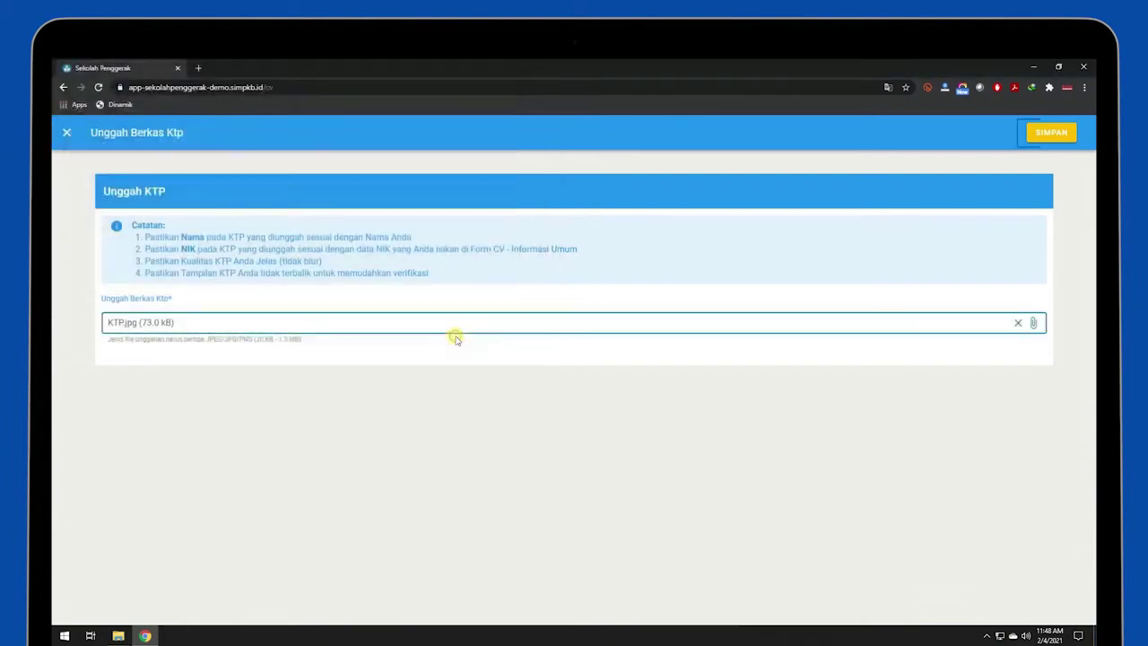
left_click(1050, 134)
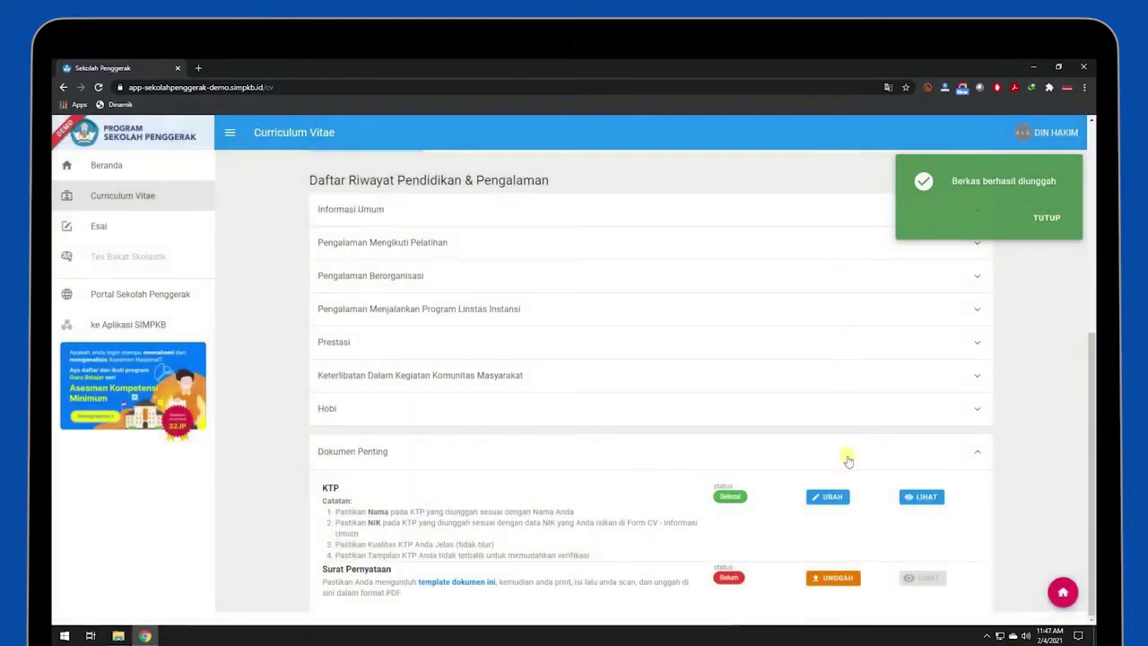
Upload Surat Pernyataan.pdf from the Desktop as the Surat Pernyataan document and save it.
left_click(852, 588)
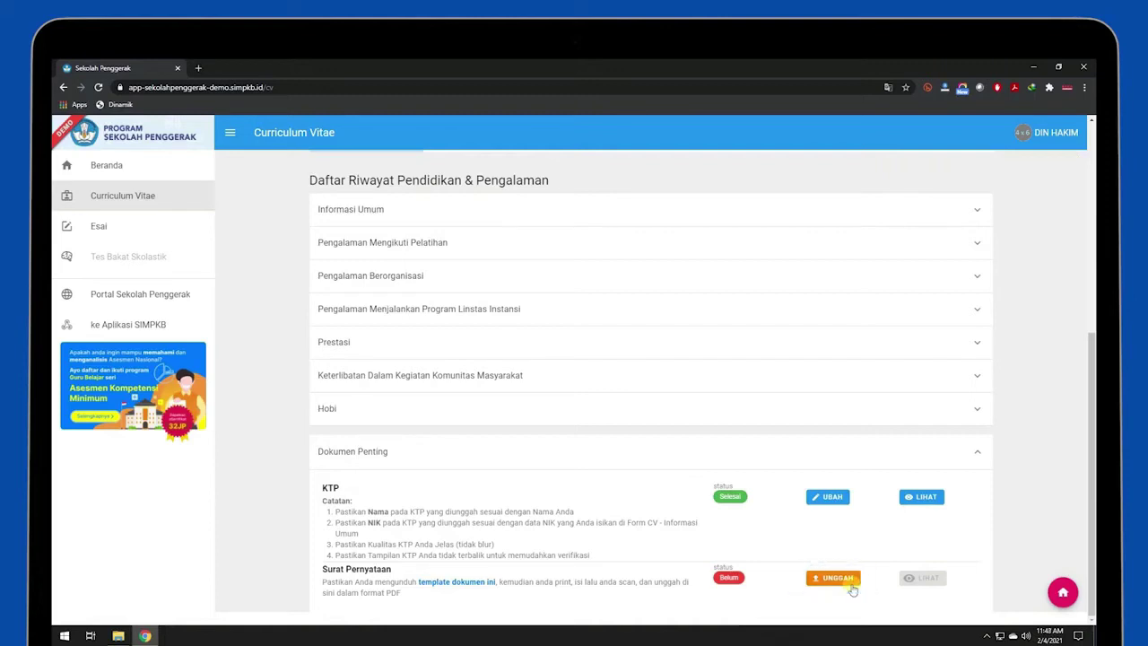
left_click(852, 587)
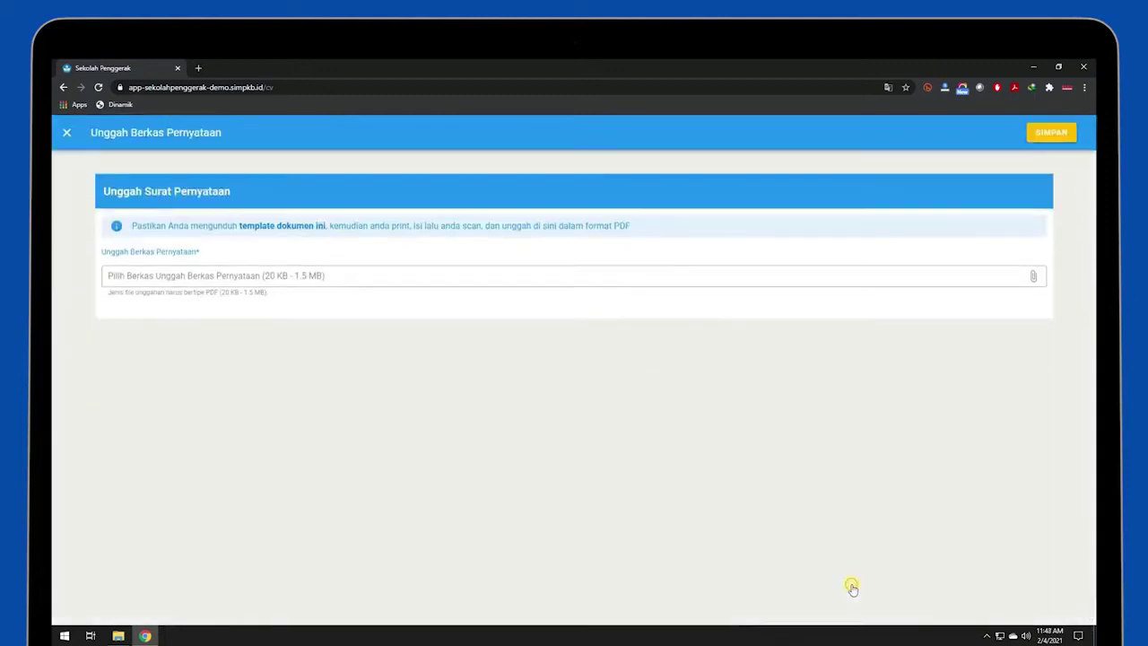
left_click(1033, 275)
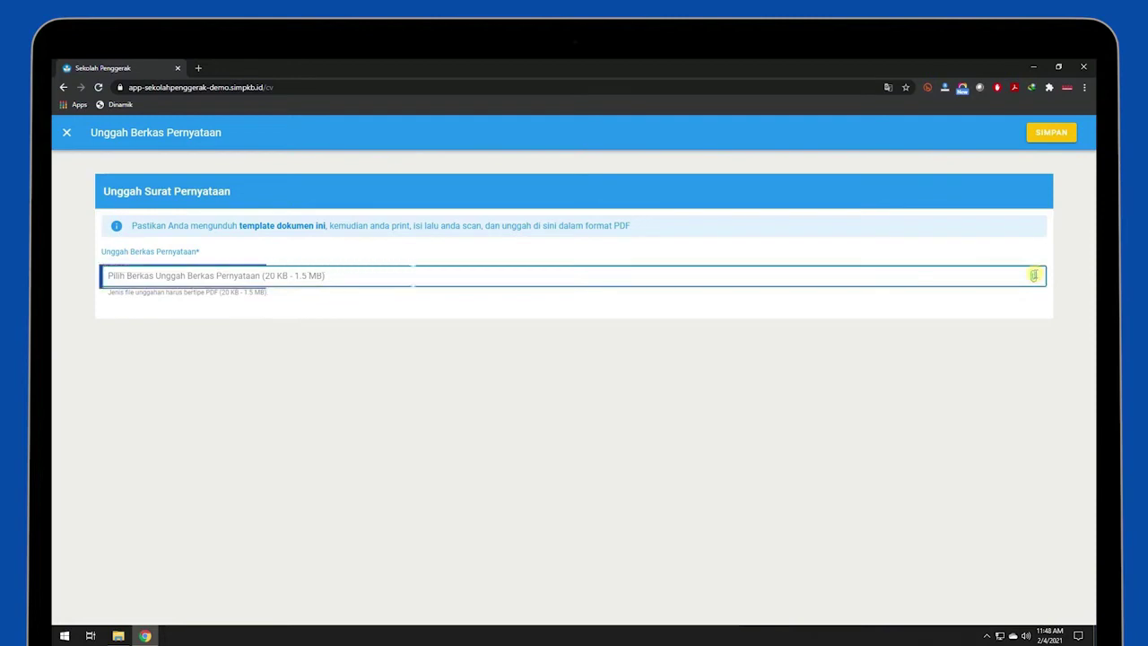
left_click(433, 274)
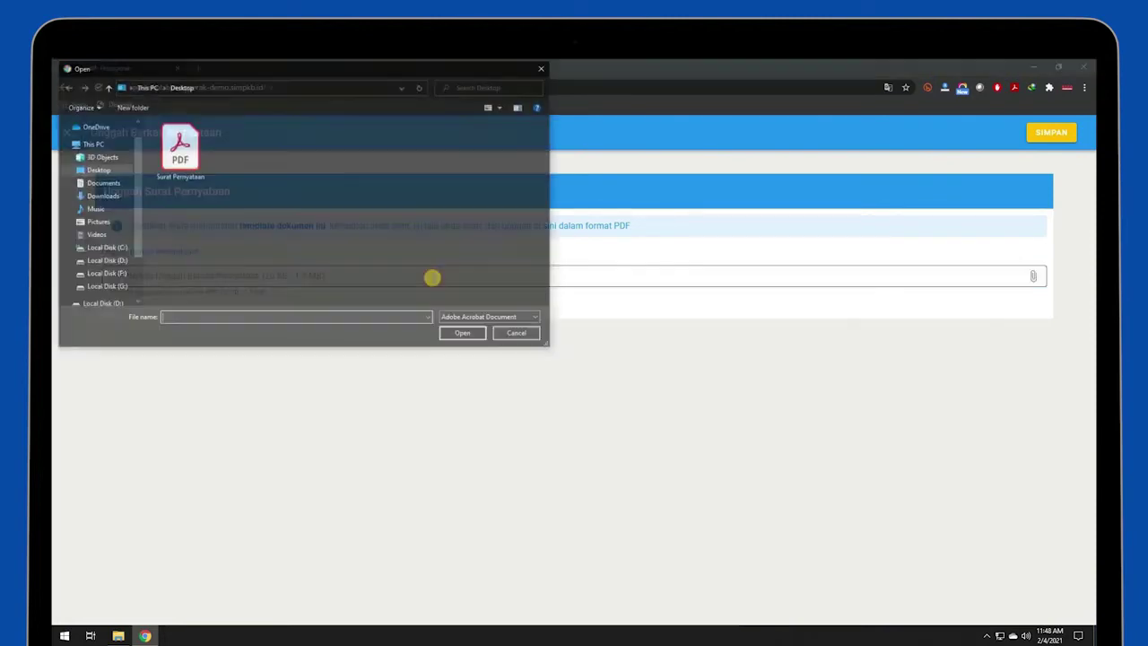
left_click(184, 165)
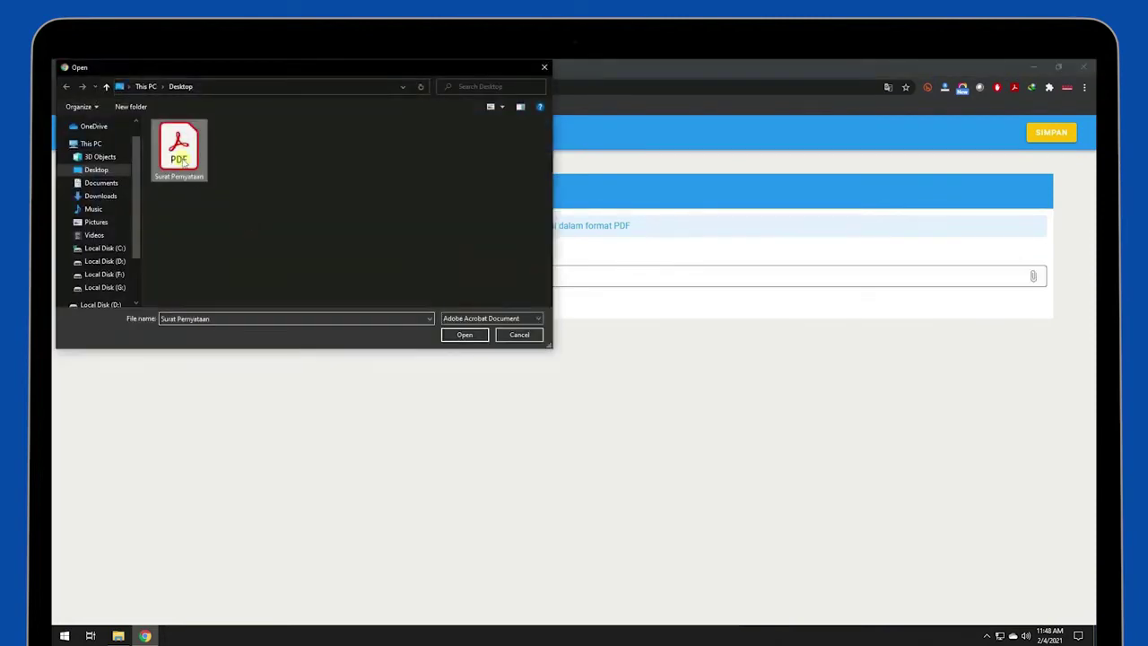
left_click(461, 335)
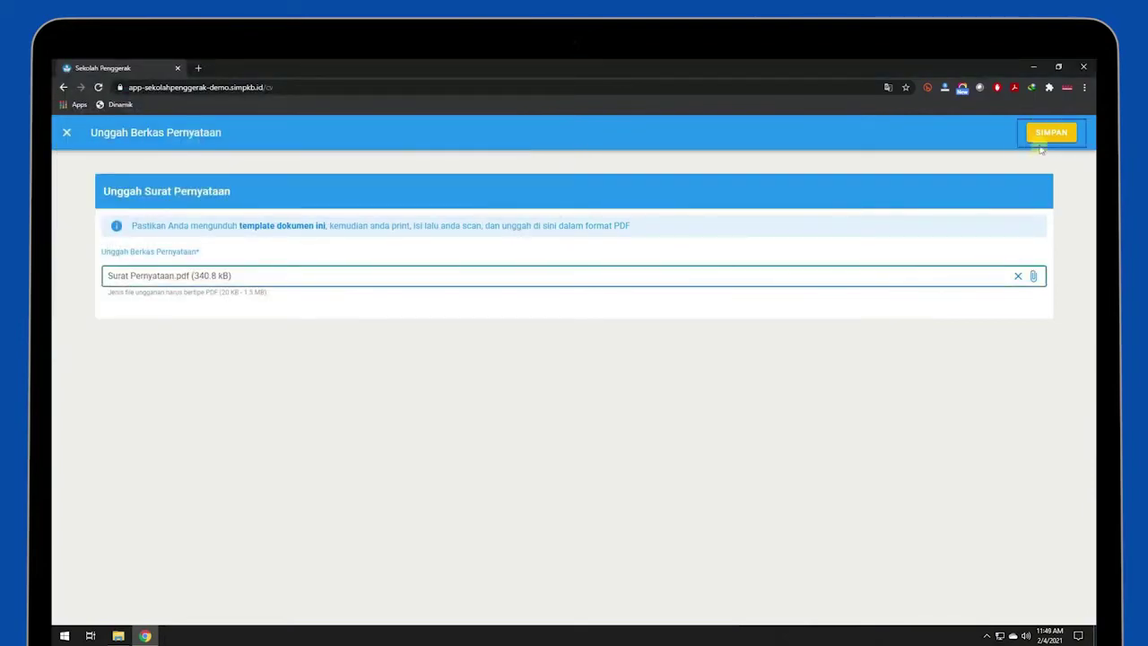
left_click(1040, 136)
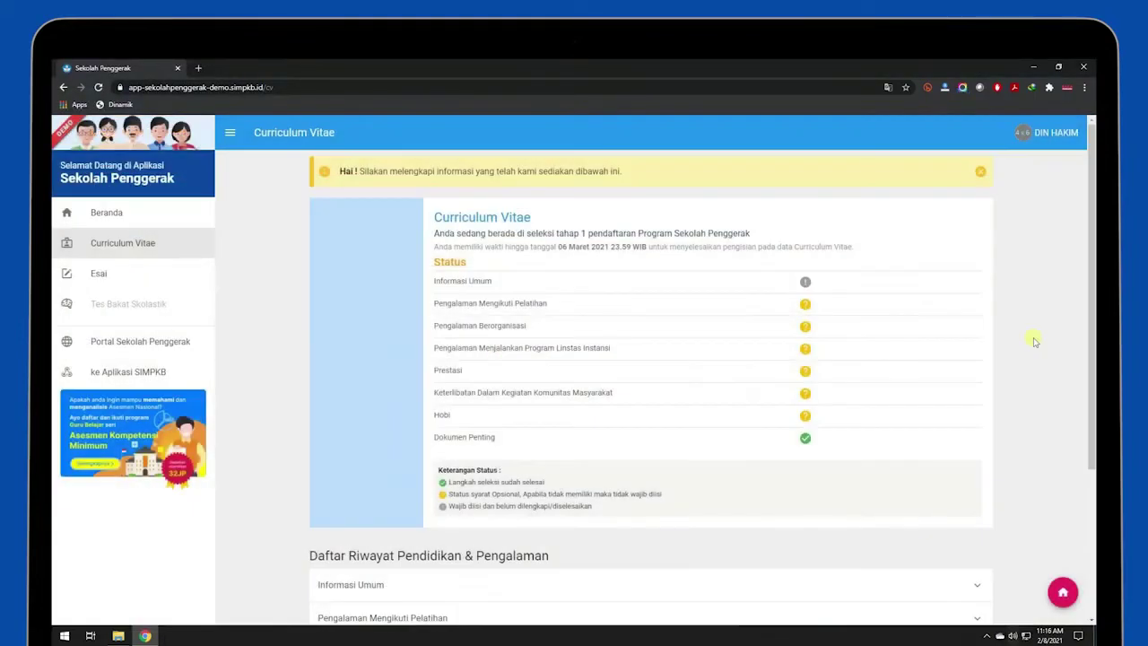
Open the Informasi Umum section's edit form and examine the fields it asks the applicant to complete.
scroll(1034, 341, "down", 3)
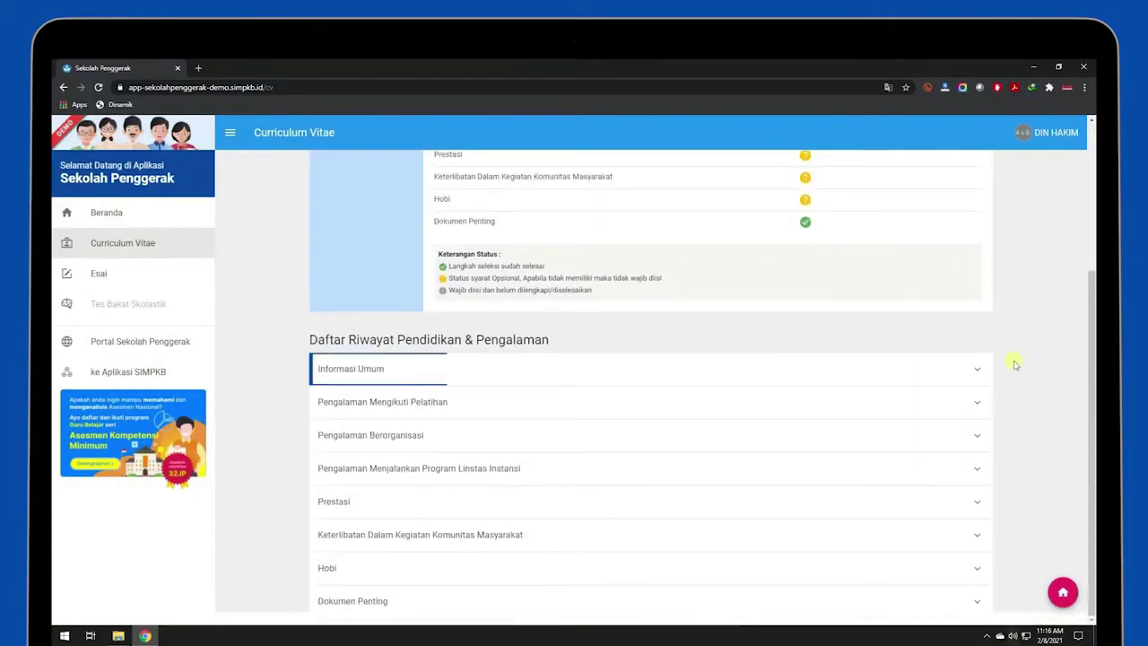
left_click(975, 370)
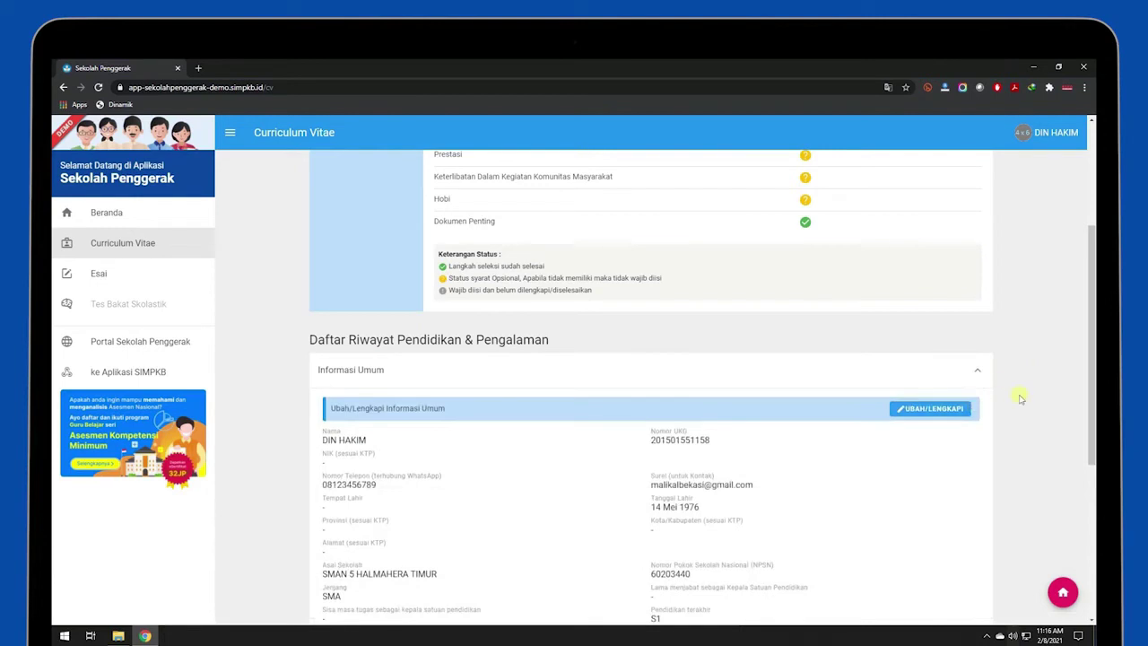
scroll(1019, 396, "down", 2)
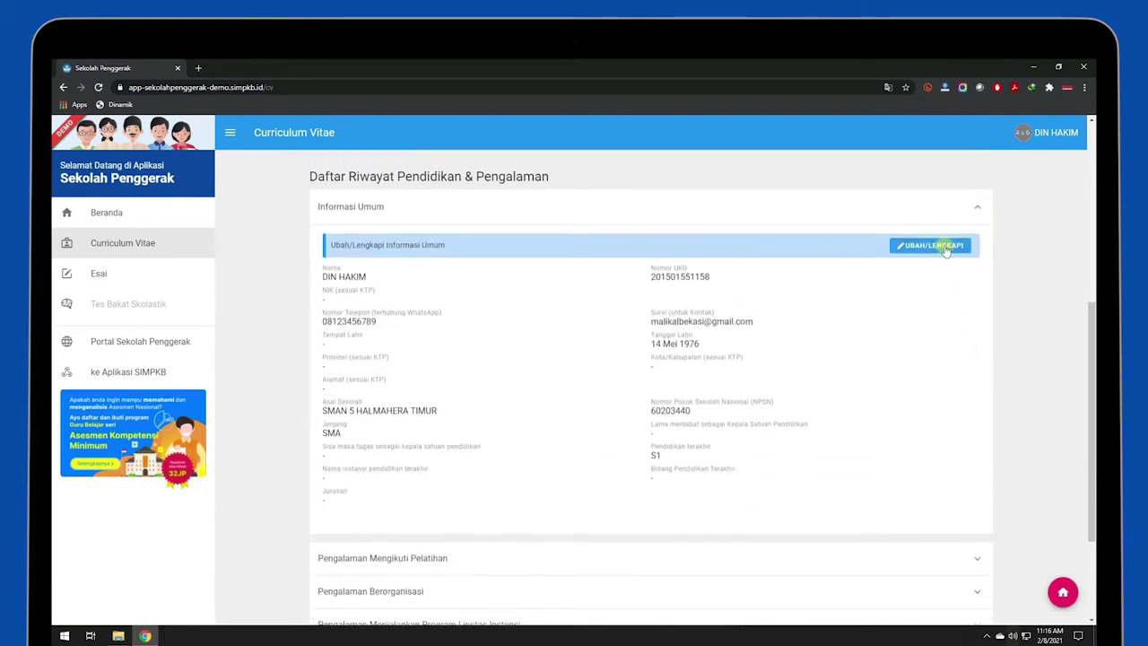
left_click(945, 249)
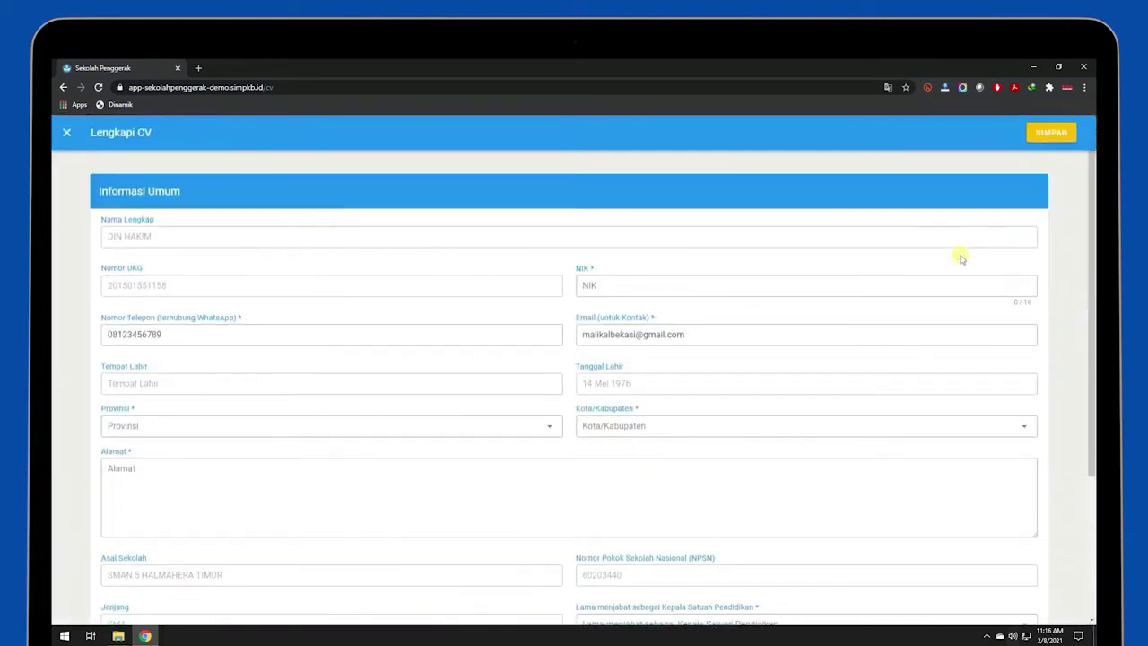
scroll(1061, 264, "down", 2)
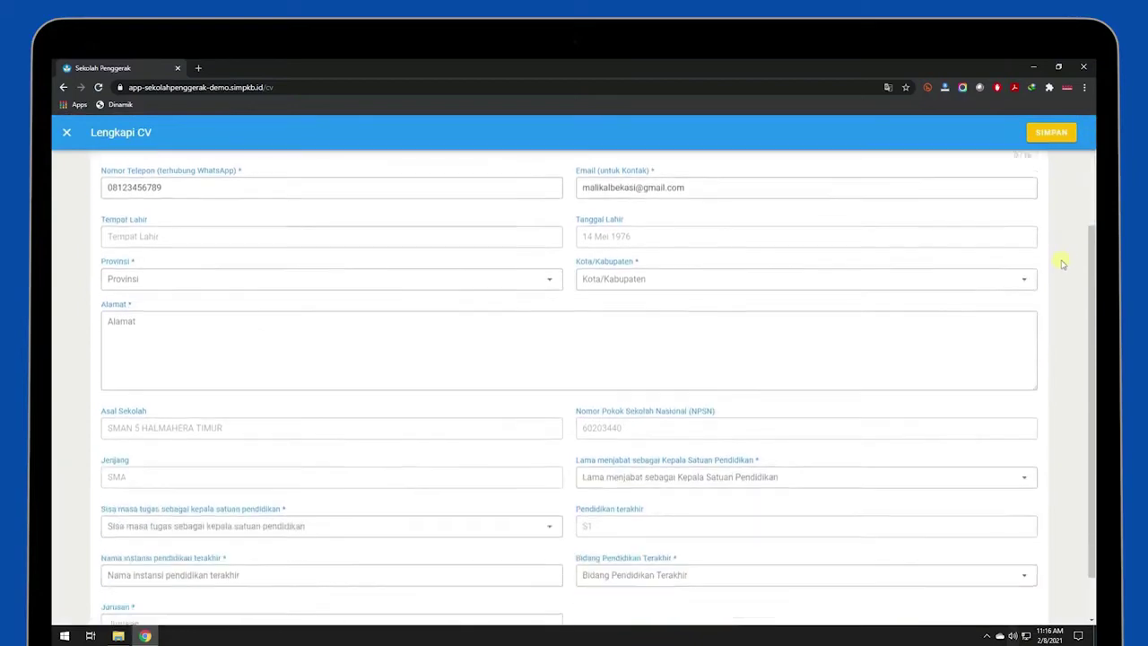
scroll(1061, 263, "up", 3)
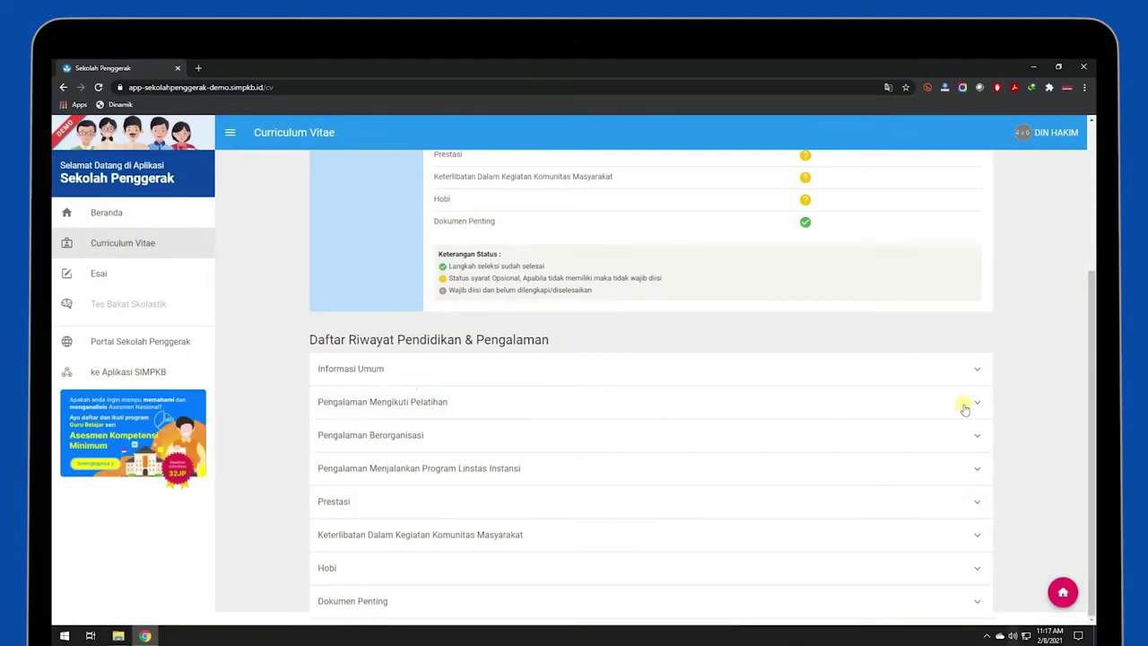
Open the form for adding Pengalaman Mengikuti Pelatihan data, add a second blank history entry, and submit the form for saving.
left_click(964, 409)
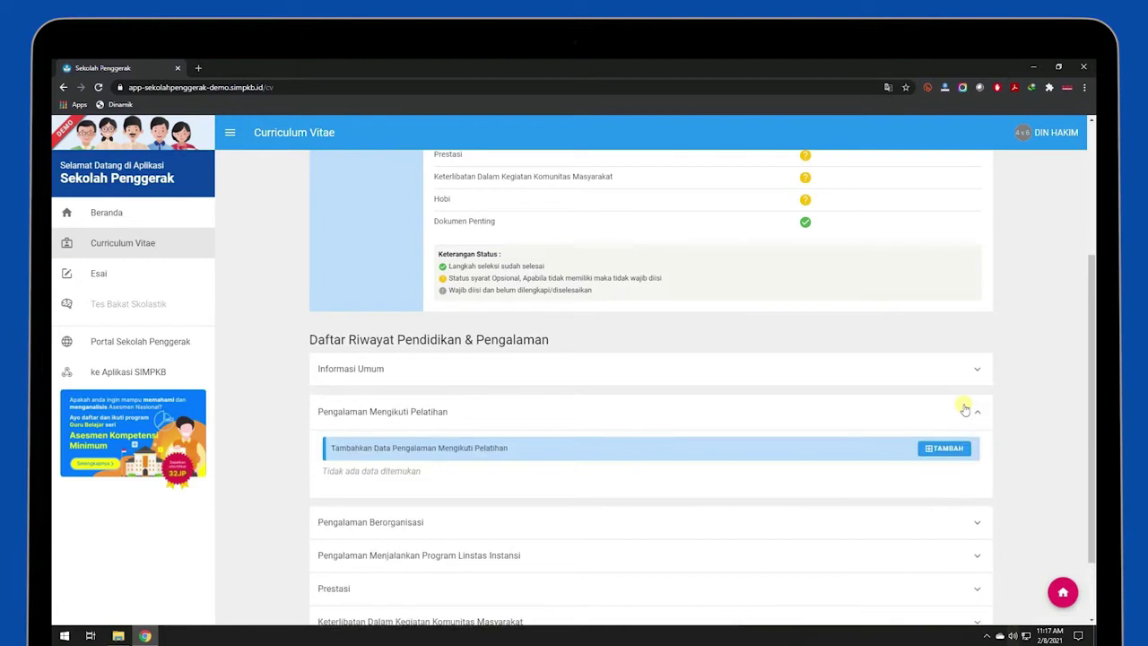
left_click(946, 448)
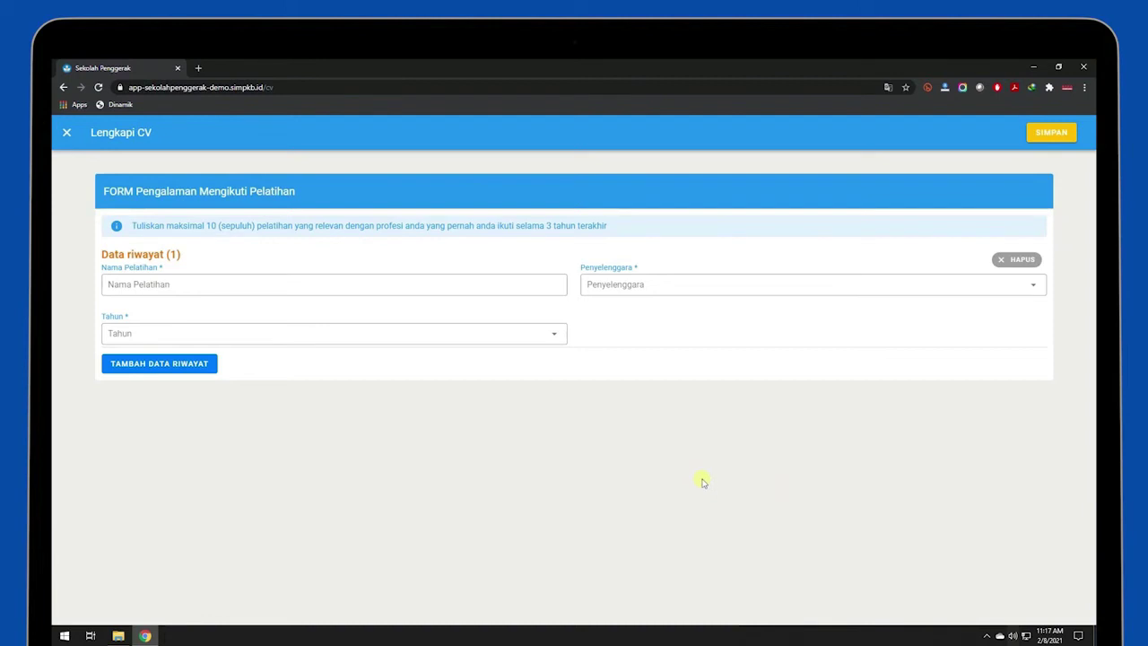
left_click(206, 363)
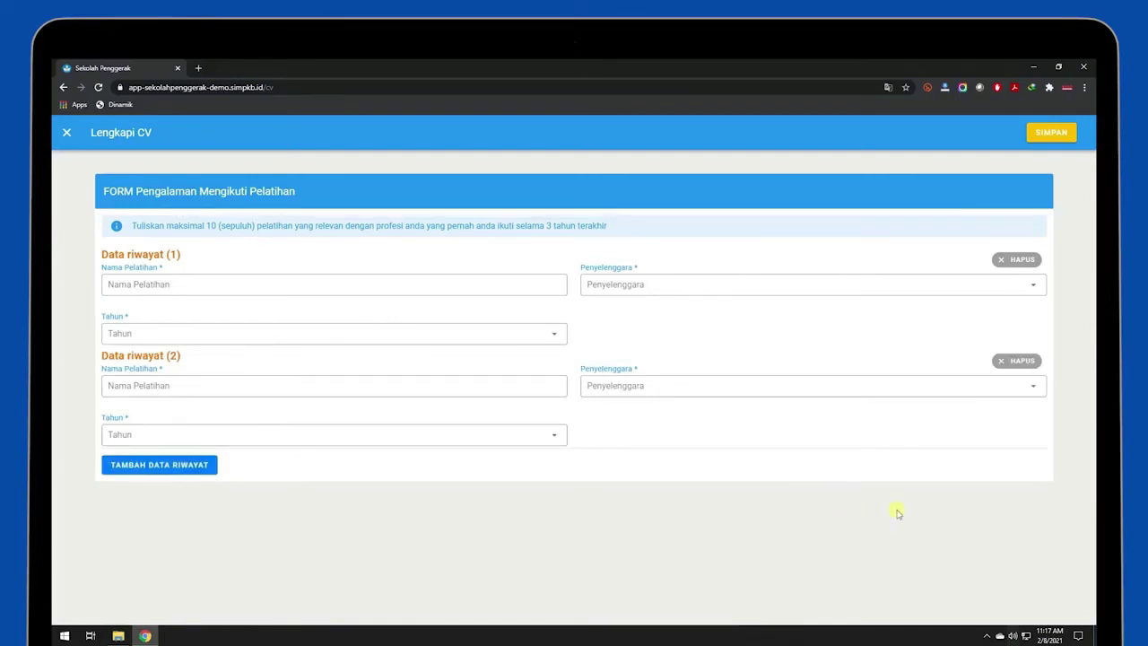
left_click(1054, 136)
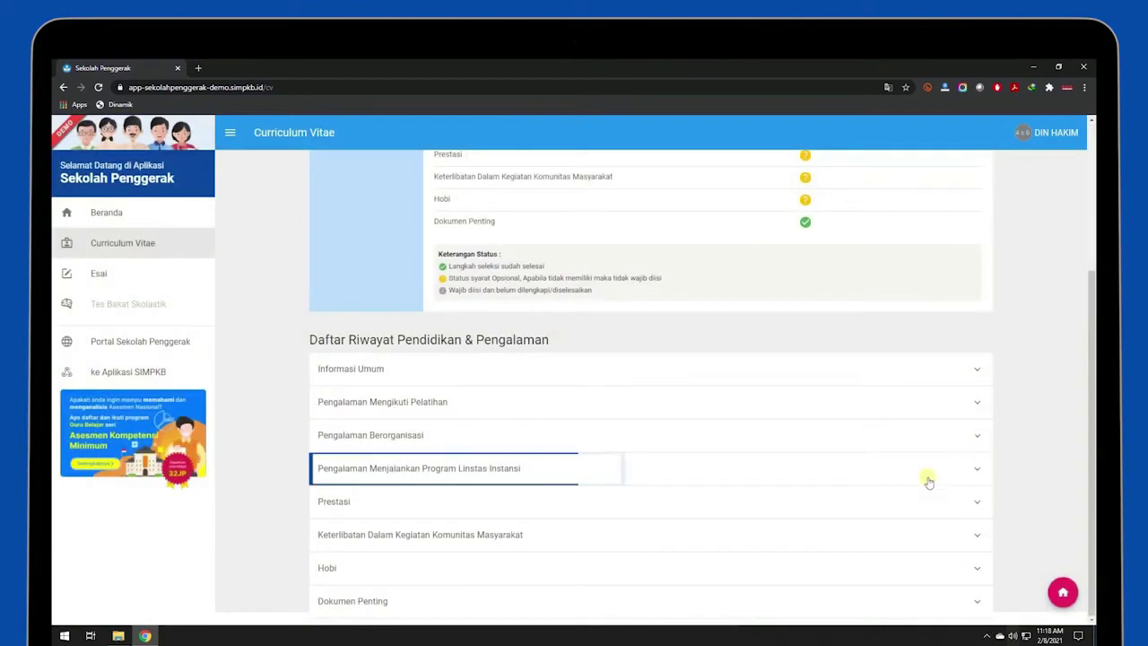
Look through the Pengalaman Menjalankan Program Linstas Instansi, Prestasi, Keterlibatan Dalam Kegiatan Komunitas Masyarakat and Hobi sections of the CV.
left_click(977, 468)
scroll(1037, 473, "down", 1)
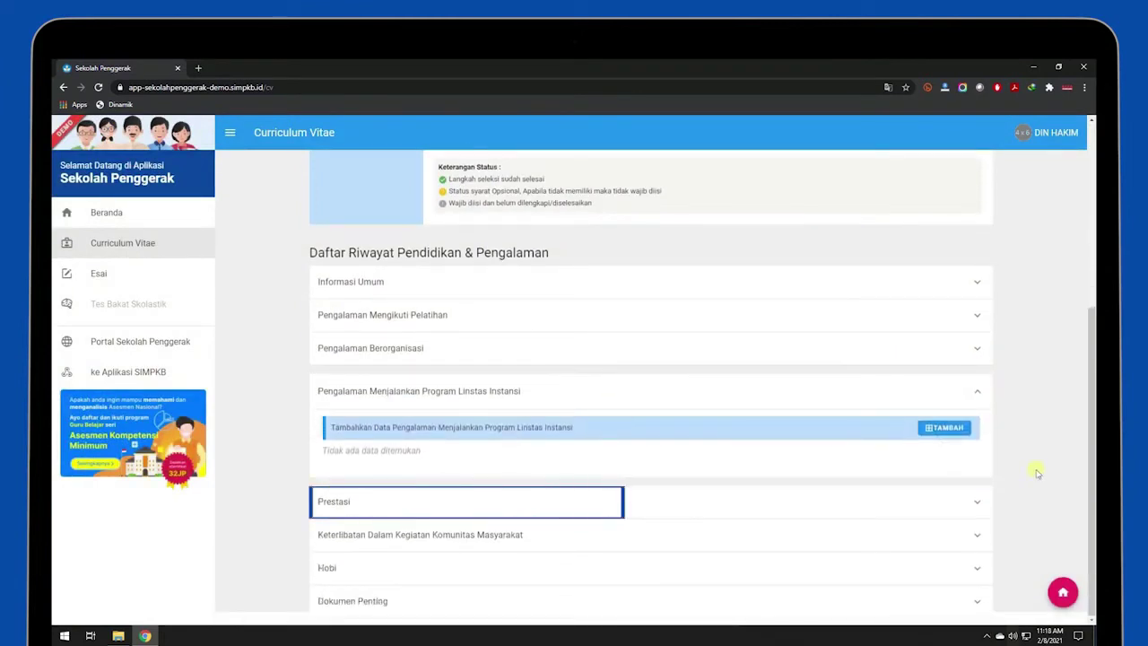
left_click(961, 506)
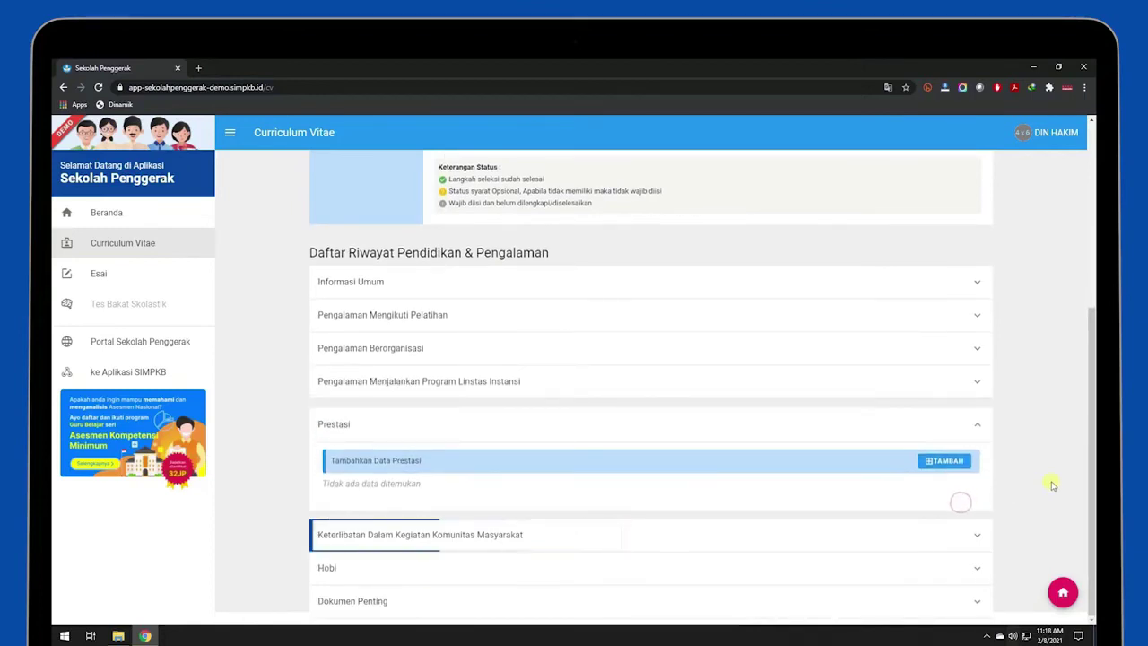
left_click(941, 532)
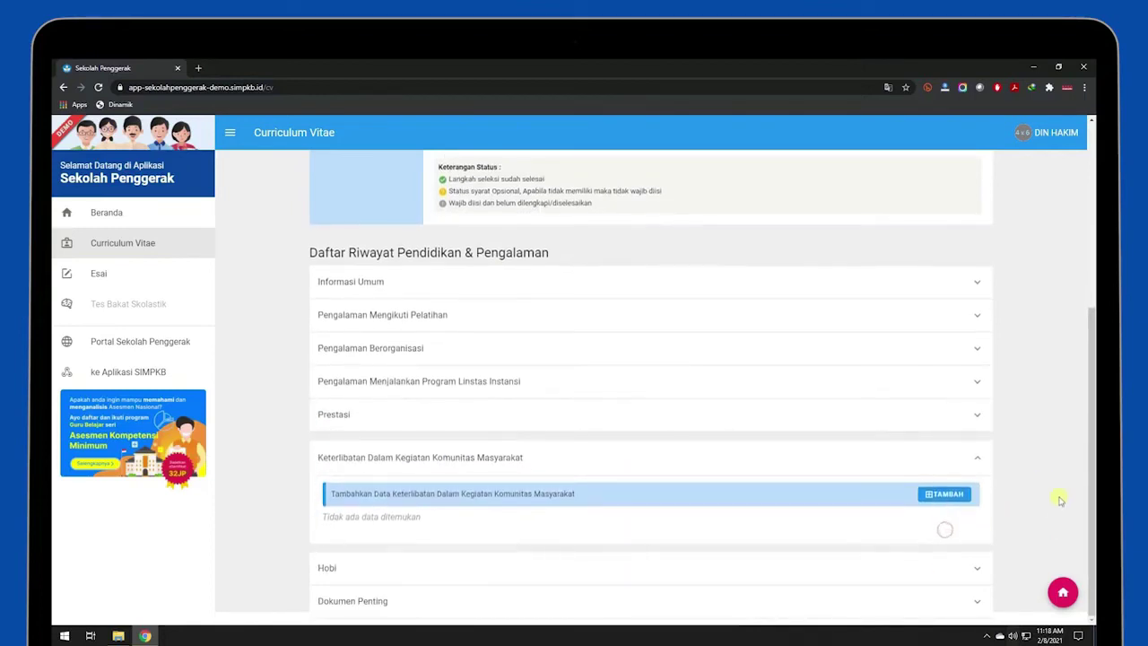
left_click(953, 568)
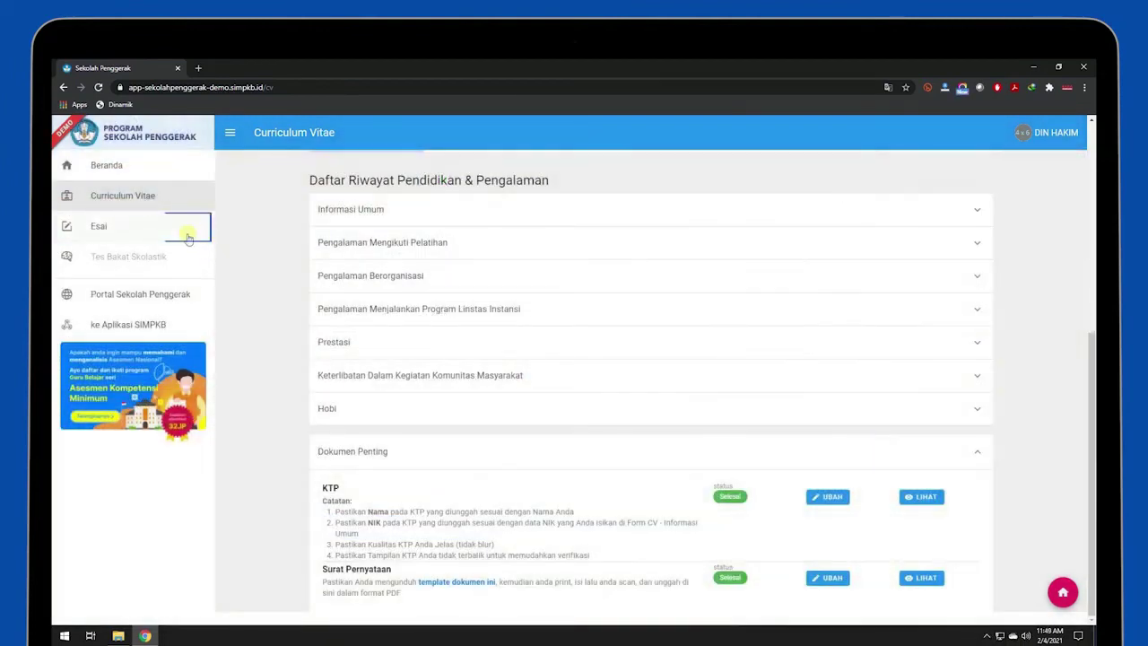
Start the Esai stage, agreeing to the declaration that all the listed information has been read and understood.
left_click(187, 237)
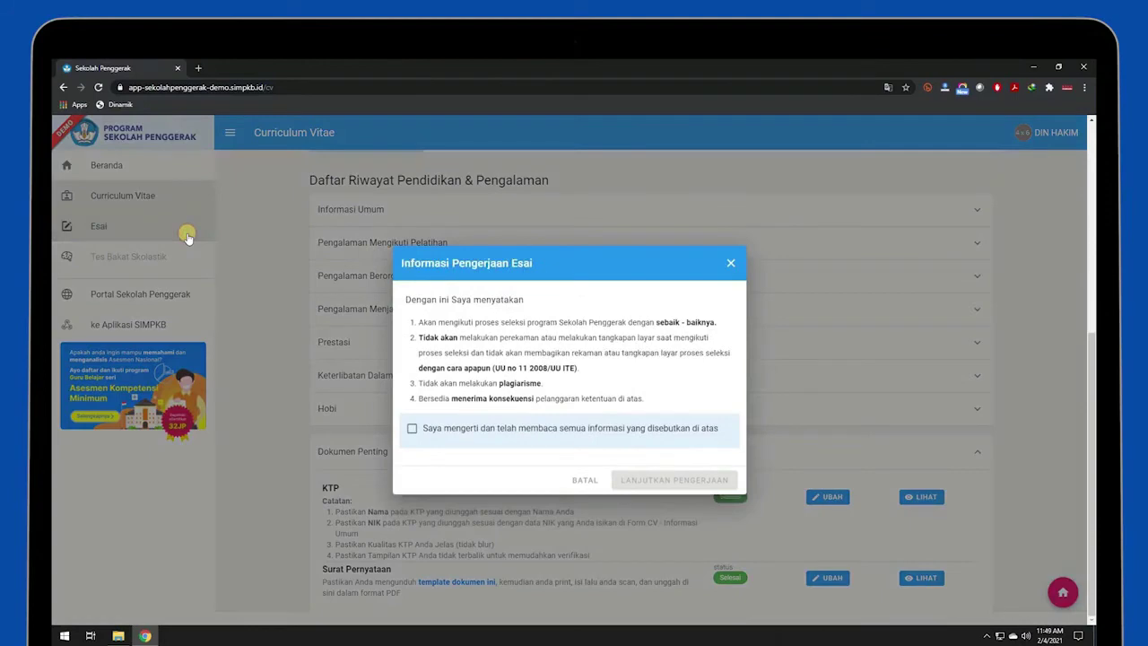
left_click(412, 429)
left_click(671, 480)
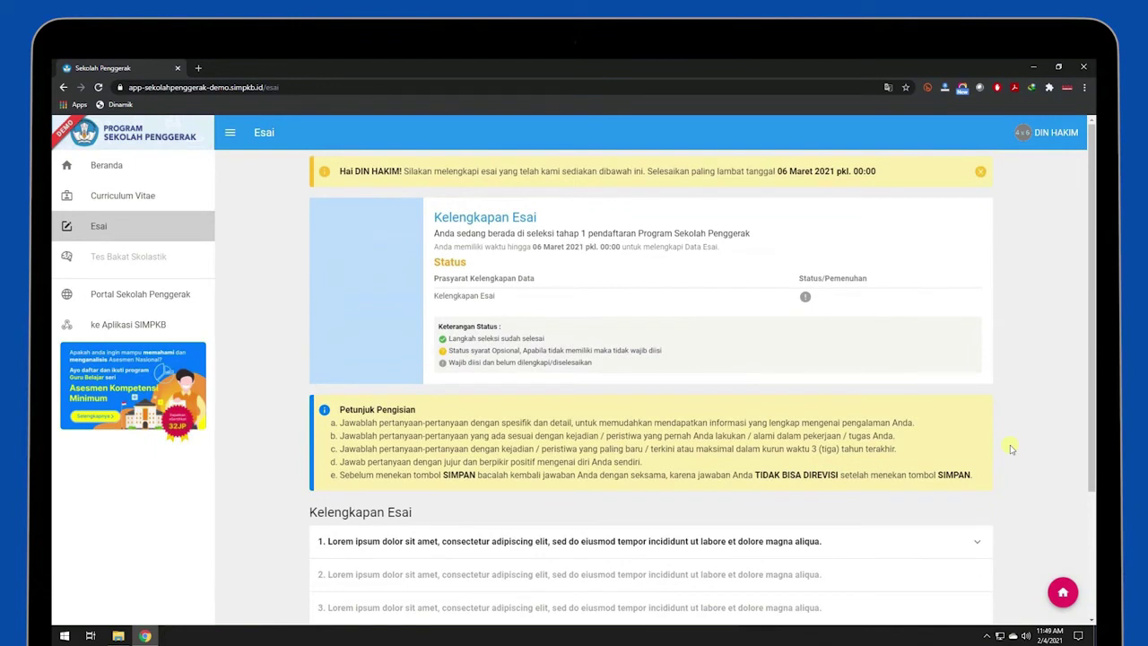
Expand the first essay question under Kelengkapan Esai and examine its sub-questions.
scroll(1012, 444, "down", 2)
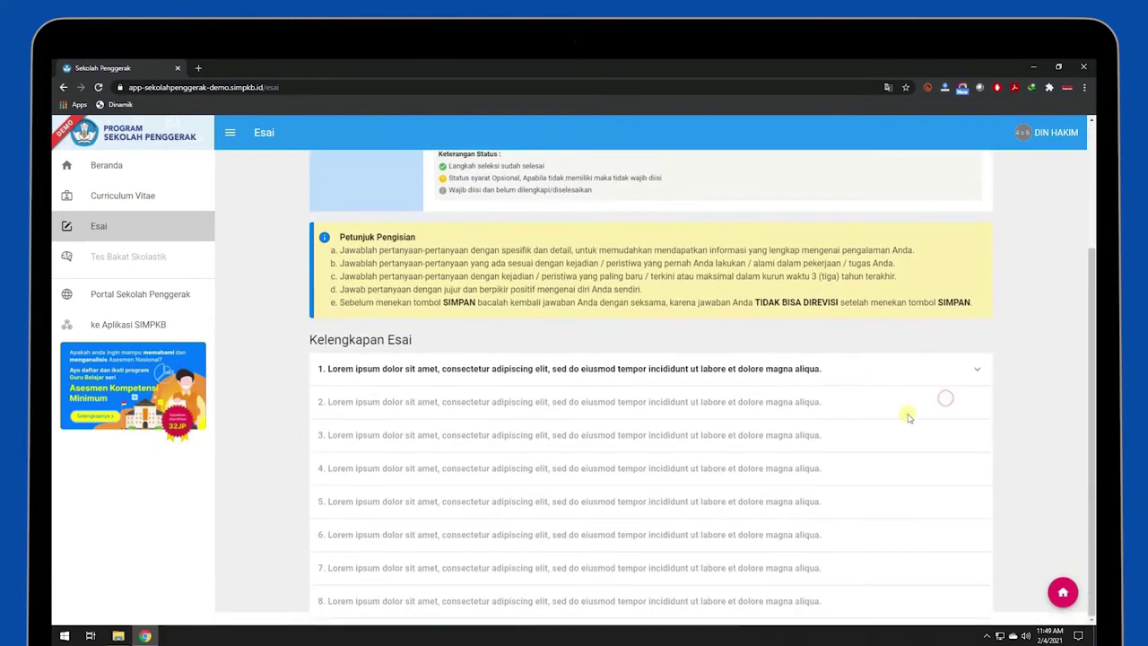
left_click(977, 370)
scroll(975, 390, "down", 3)
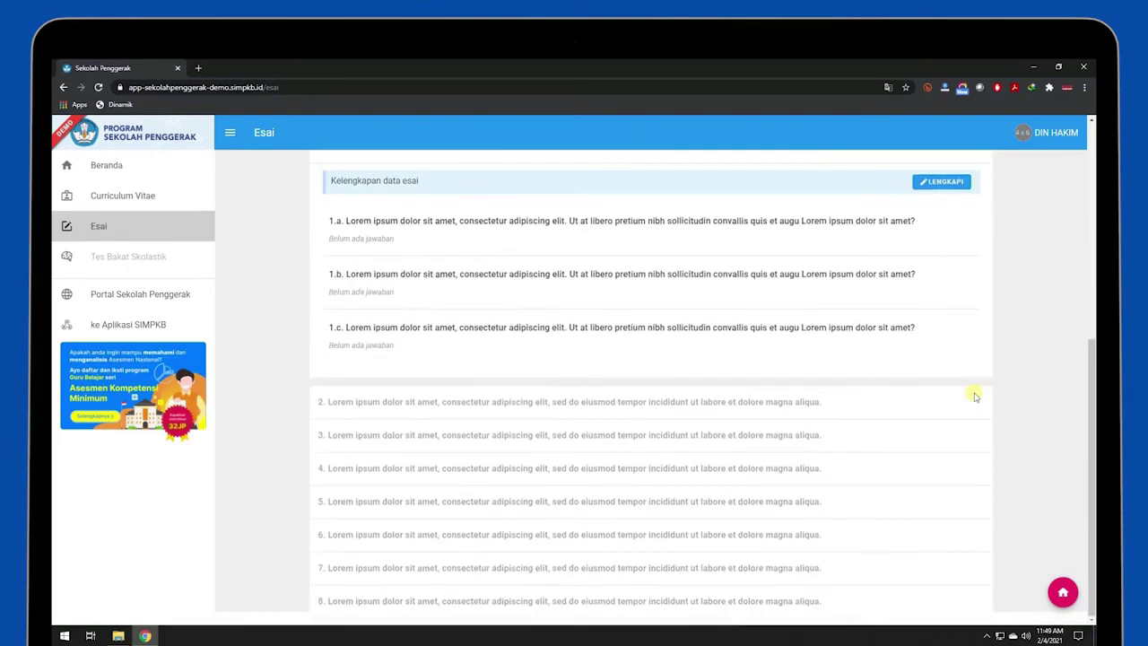
Return to the Beranda page and examine the Tes Bakat Skolastik (Langkah 3) card among the Tahap I selection steps.
scroll(973, 397, "up", 5)
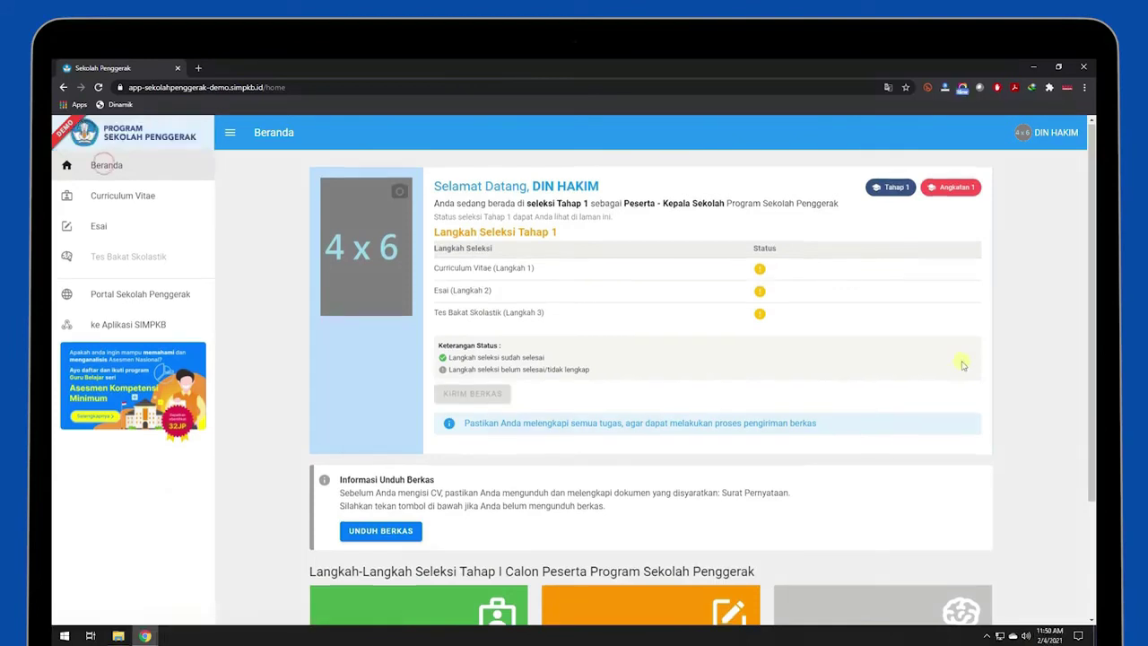
scroll(964, 372, "down", 2)
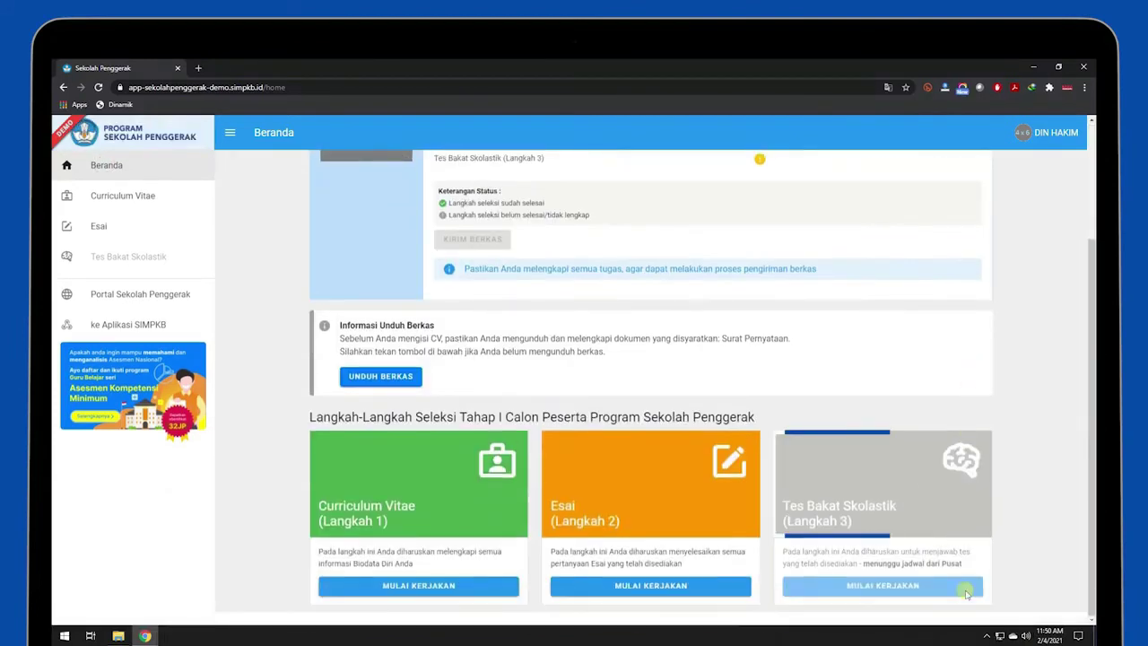